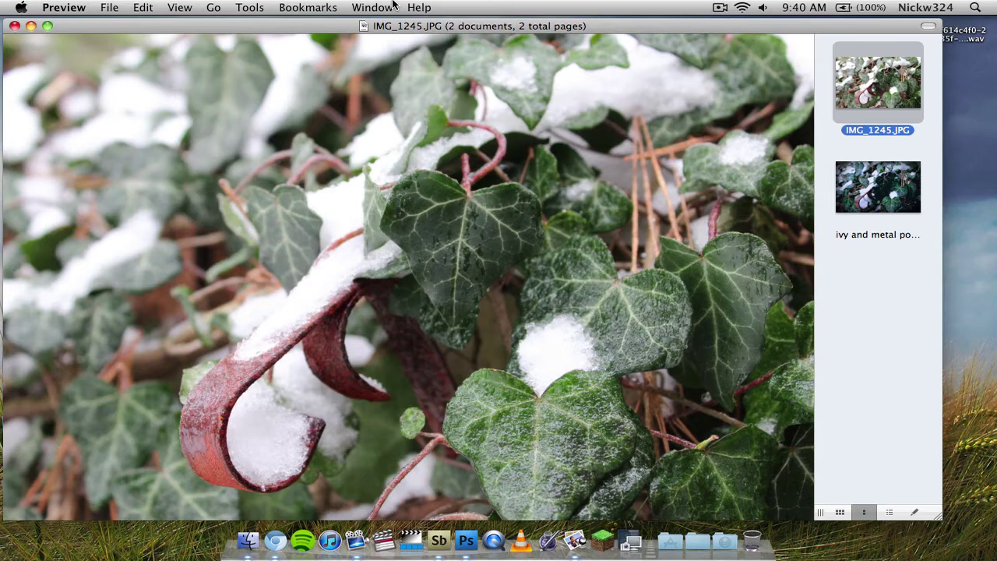
# In Preview, compare the original IMG_1245.JPG with the darker edited ivy photo
pyautogui.press('Down')
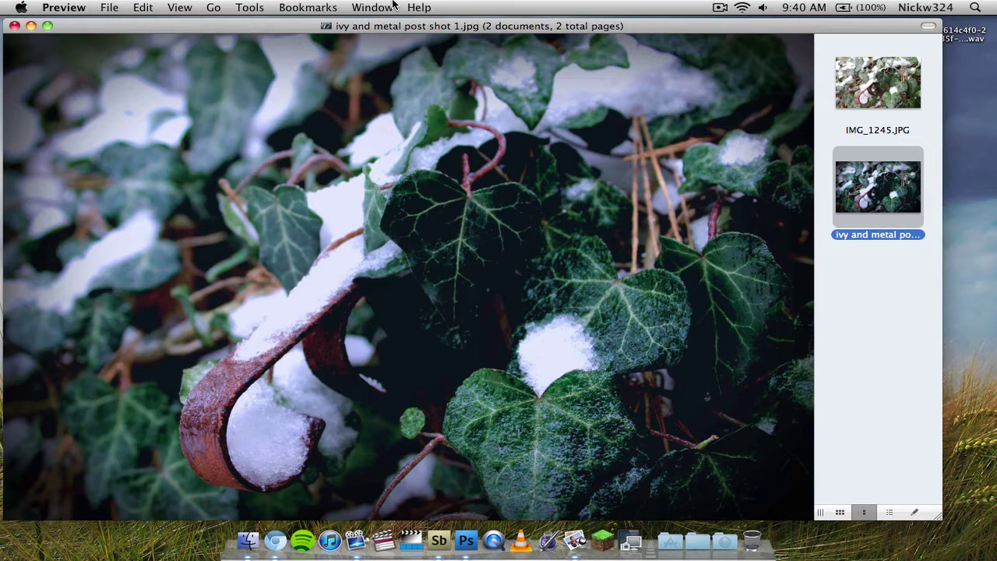
pyautogui.press('Up')
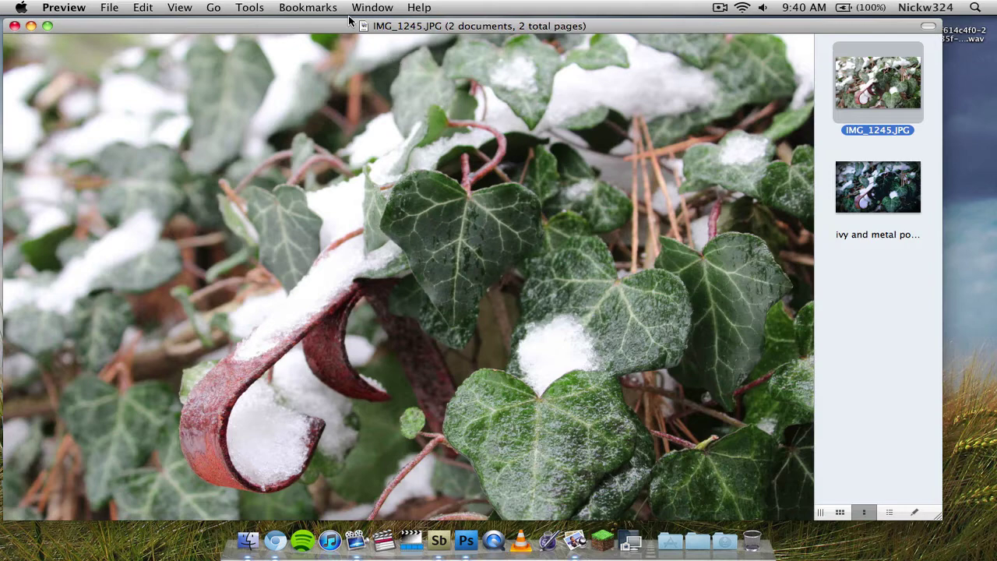
pyautogui.press('super+Tab')
pyautogui.click(65, 27)
pyautogui.press('Down')
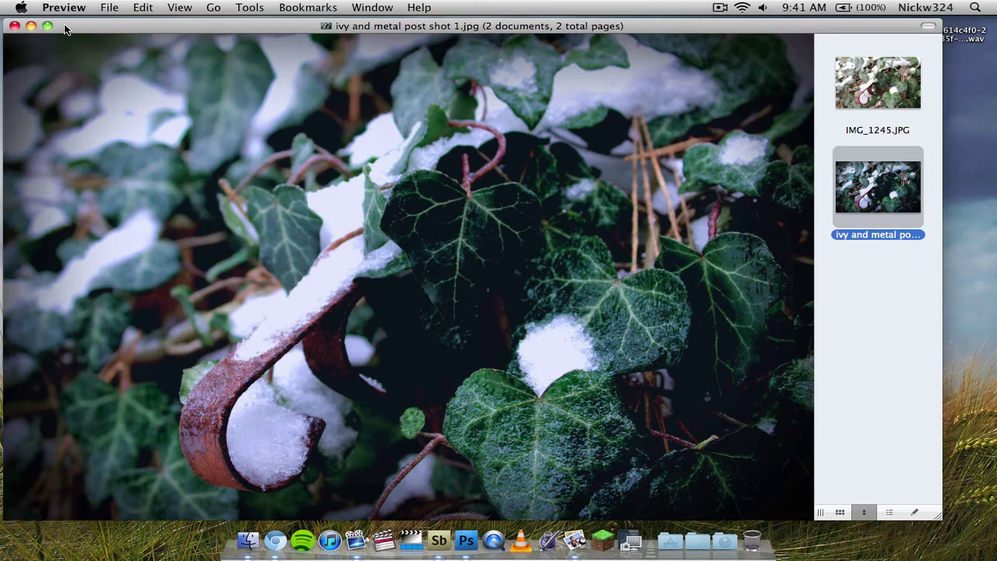
# Close Preview, switch to the ivy PSD in Photoshop and show the Color Corrected Image layer
pyautogui.click(14, 25)
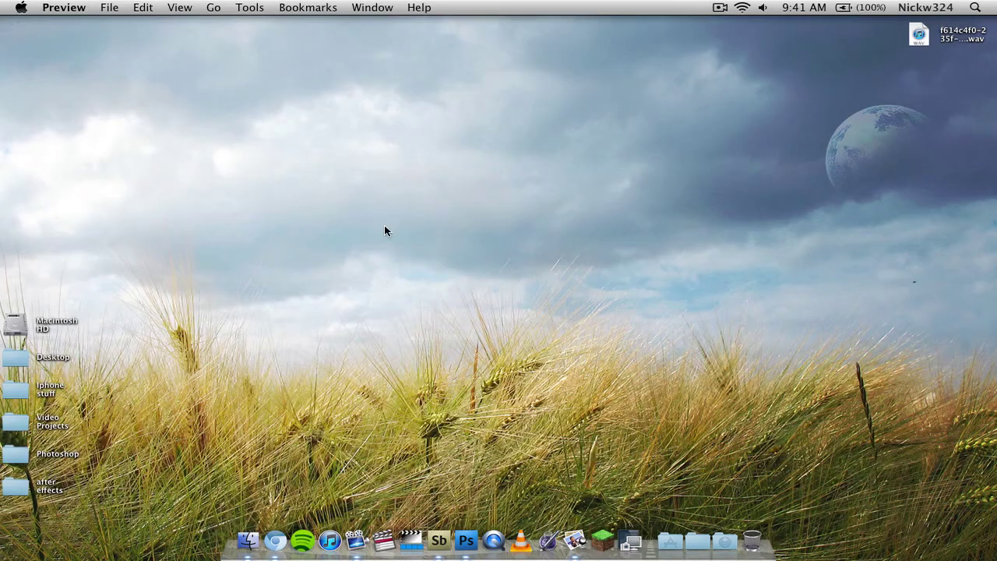
pyautogui.click(471, 540)
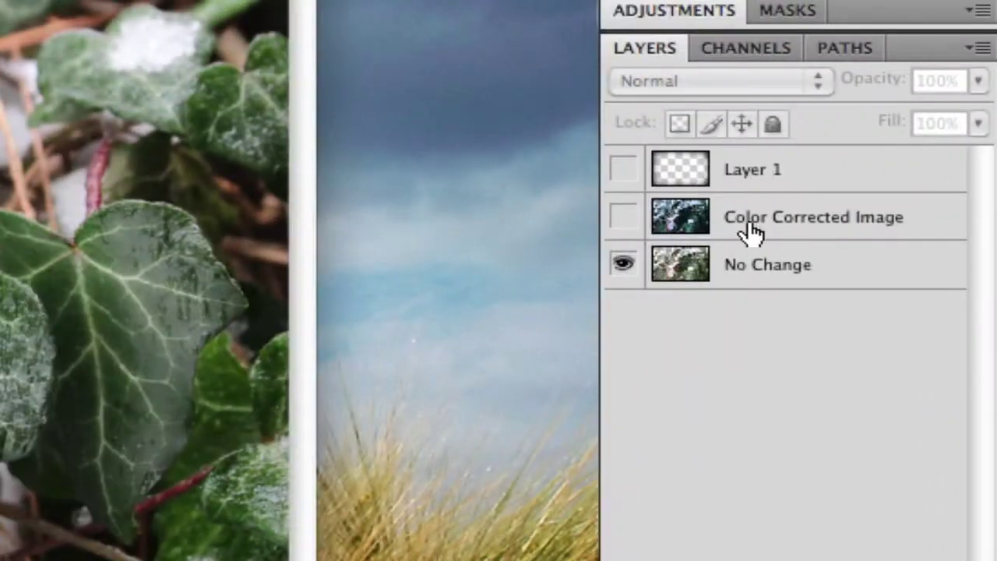
pyautogui.click(771, 279)
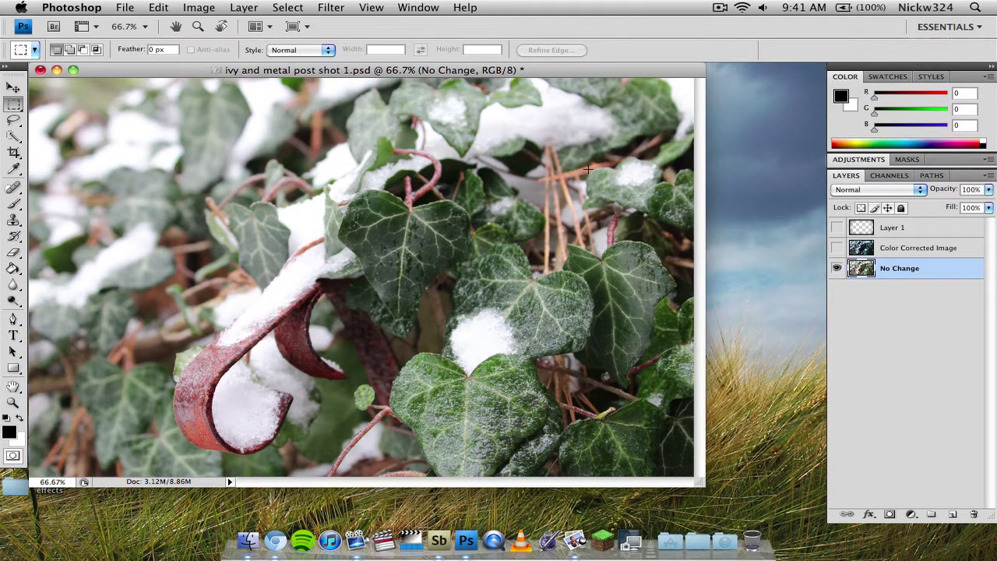
pyautogui.click(901, 248)
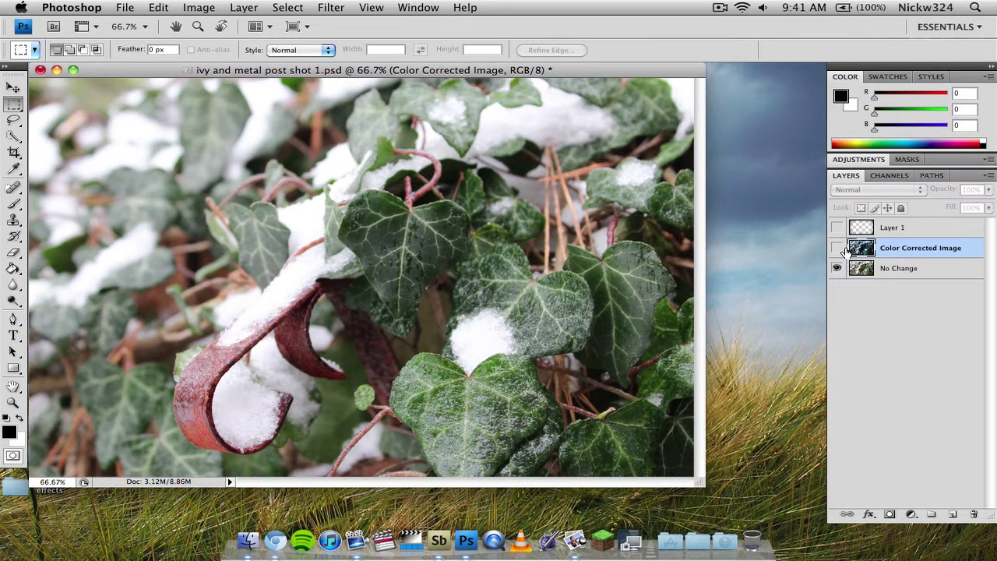
pyautogui.click(837, 247)
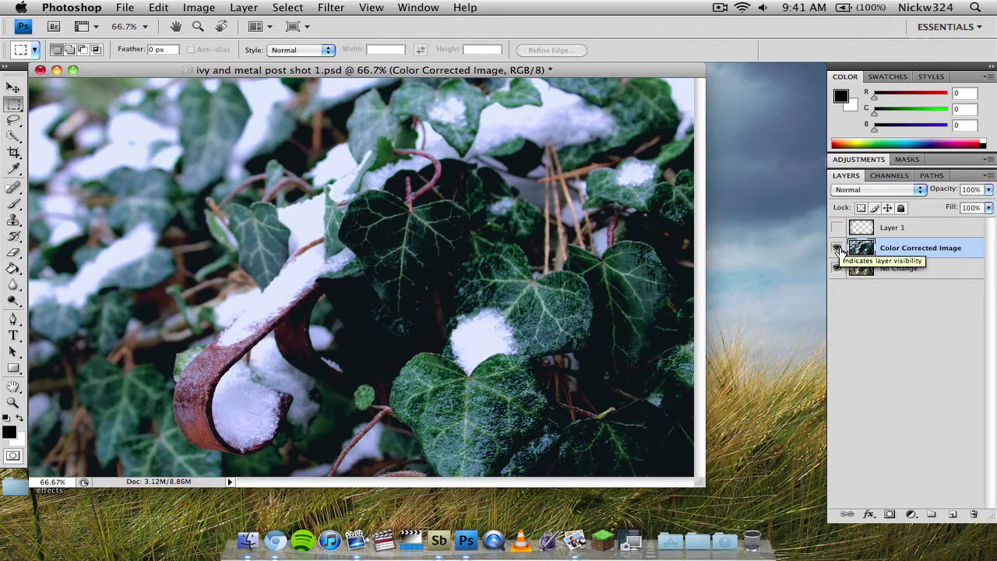
# Preview Layer 1 against the others, leaving only the No Change layer visible
pyautogui.click(895, 235)
pyautogui.click(837, 228)
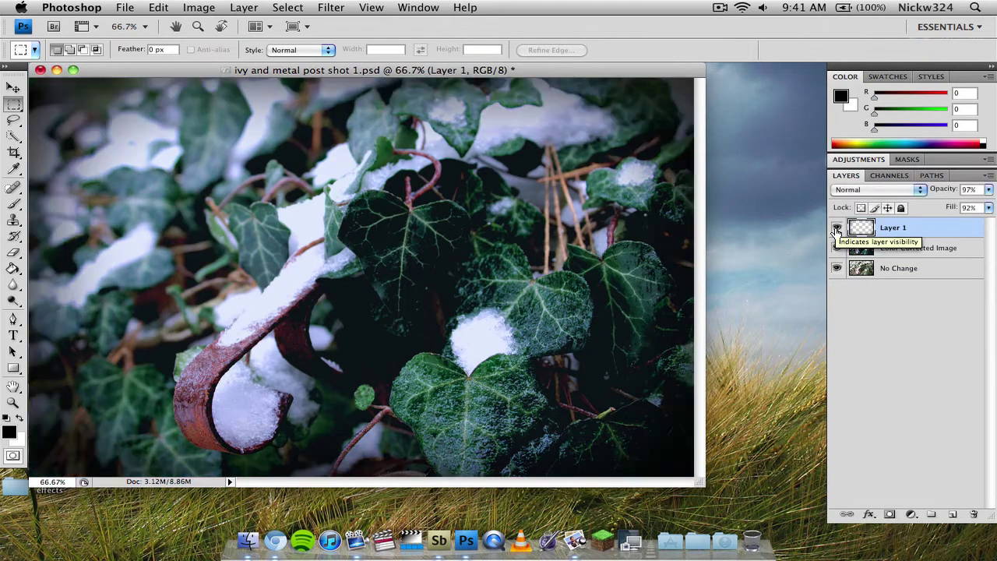
pyautogui.click(836, 248)
pyautogui.click(836, 268)
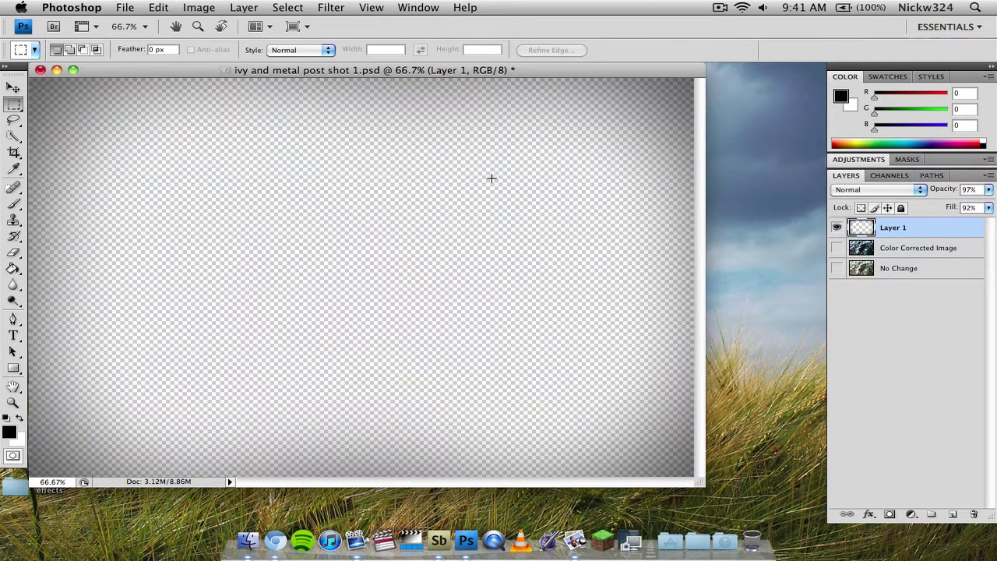
pyautogui.click(836, 248)
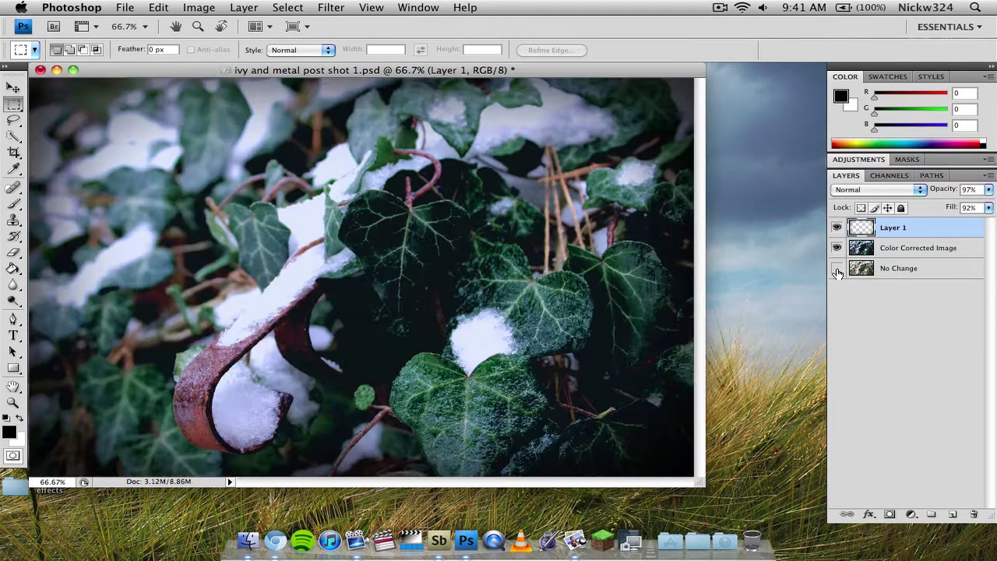
pyautogui.click(837, 268)
pyautogui.click(836, 226)
pyautogui.click(836, 247)
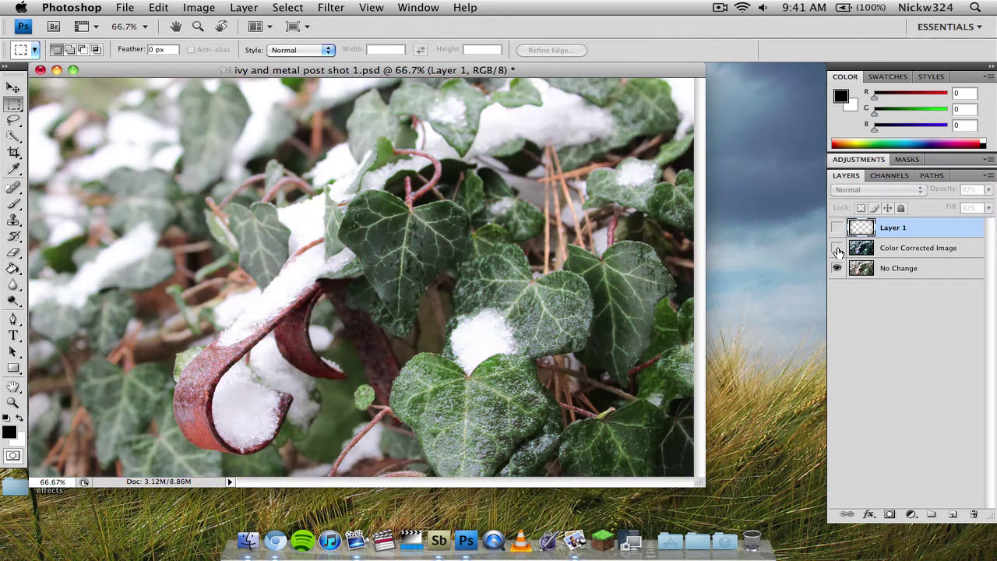
# Create a copy of the No Change layer directly above it, named 'color copy'
pyautogui.moveTo(897, 265); pyautogui.dragTo(953, 514)
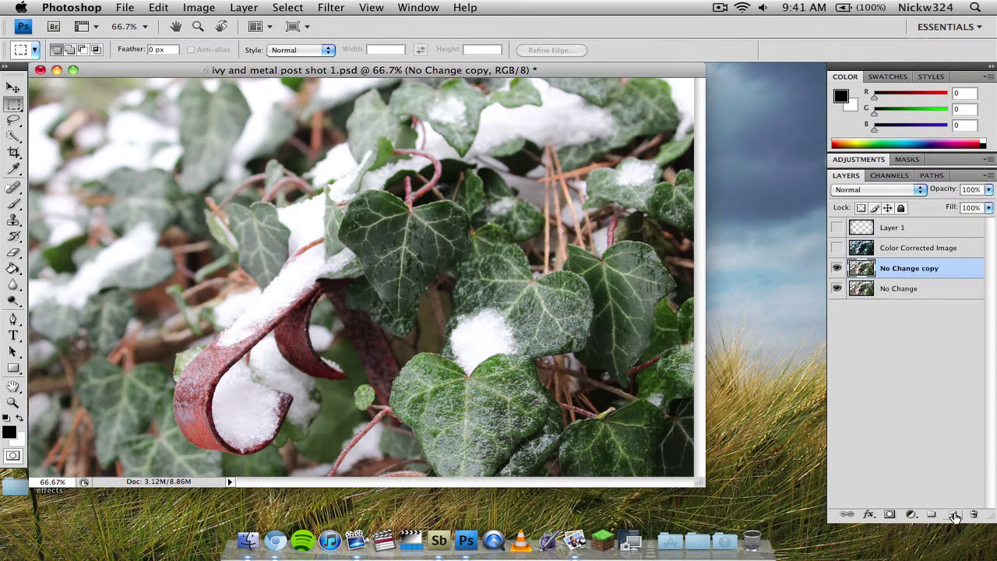
pyautogui.doubleClick(903, 269)
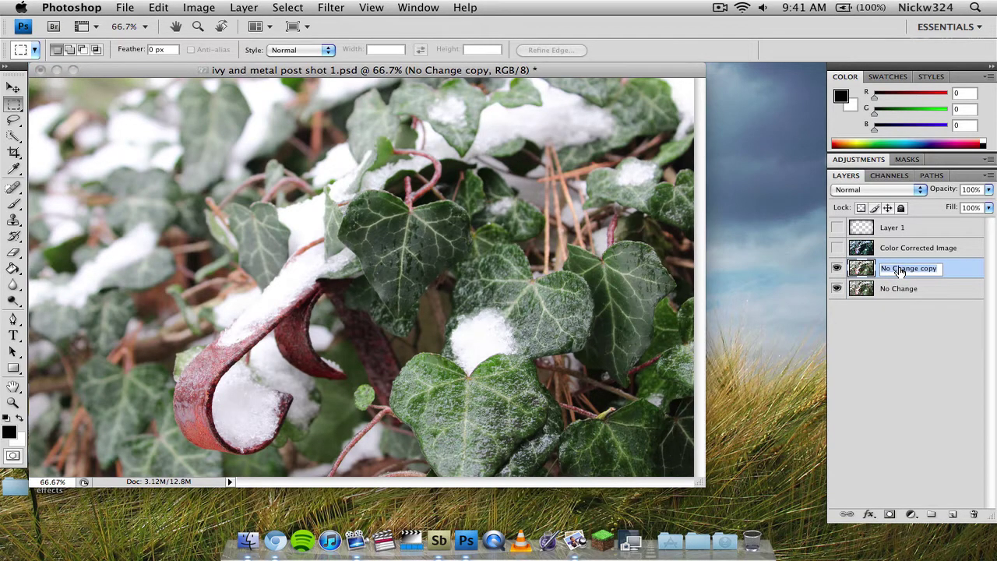
pyautogui.write('color copy')
pyautogui.press('Return')
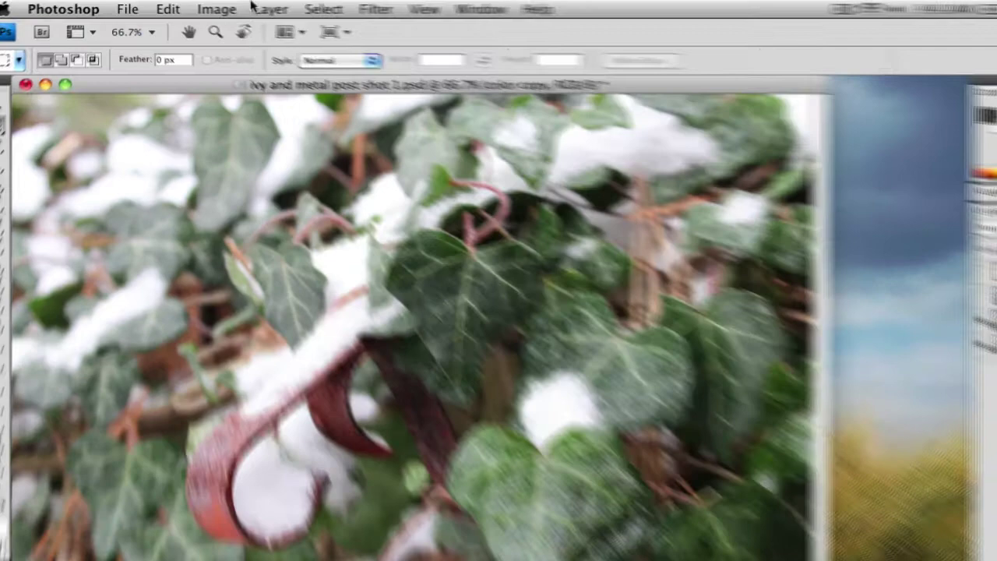
# Apply Brightness/Contrast with brightness -13 and contrast 20 to the color copy layer
pyautogui.click(199, 7)
pyautogui.moveTo(296, 89)
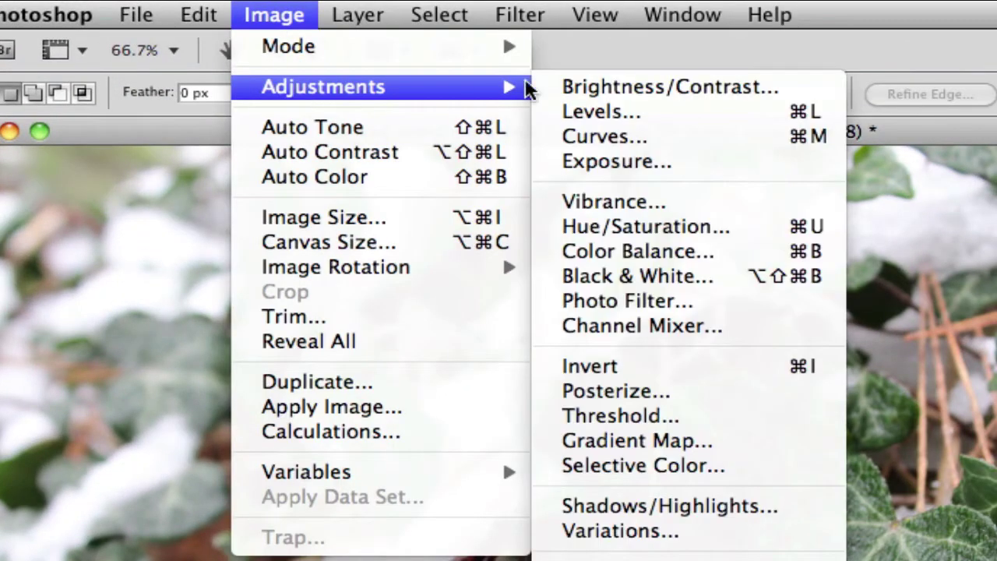
pyautogui.click(545, 86)
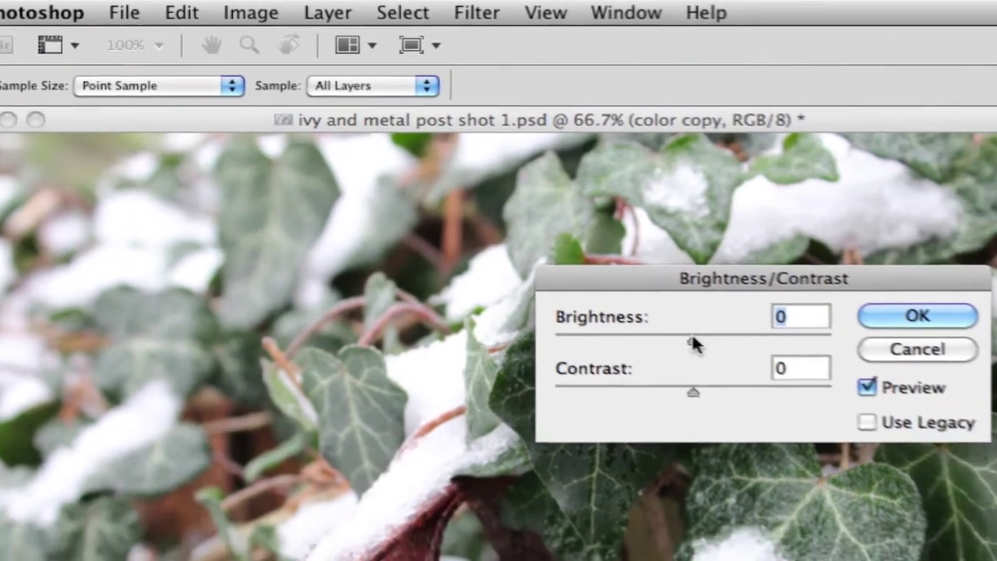
pyautogui.moveTo(759, 373); pyautogui.dragTo(740, 373)
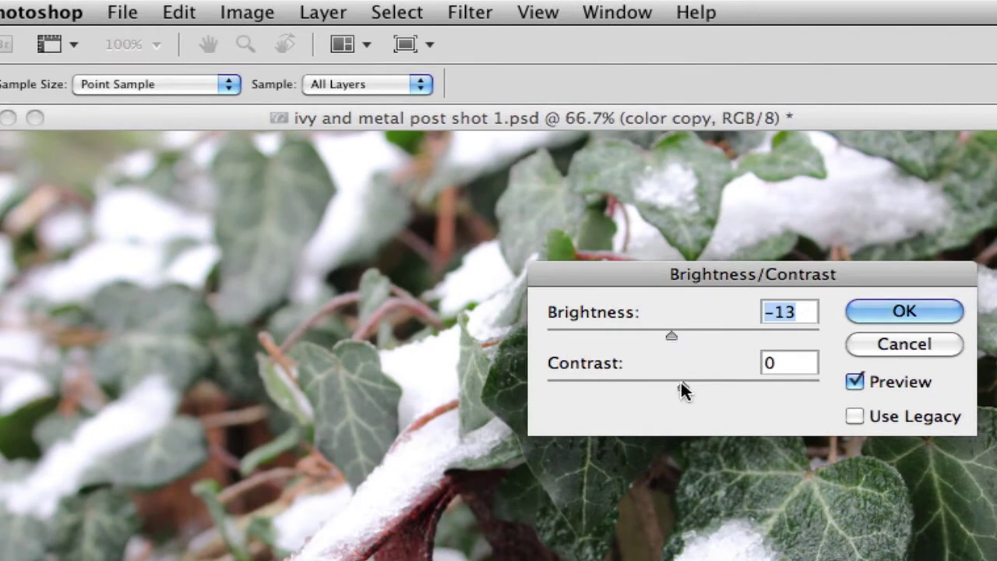
pyautogui.moveTo(682, 383); pyautogui.dragTo(709, 384)
pyautogui.click(851, 312)
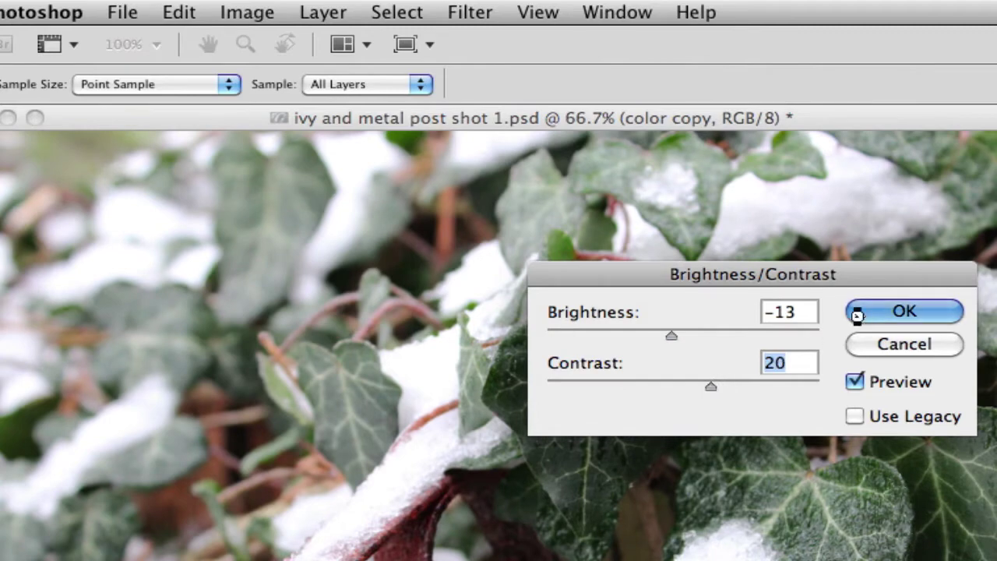
# Apply a Curves adjustment lowering the midtone point from 94 to 80
pyautogui.click(240, 12)
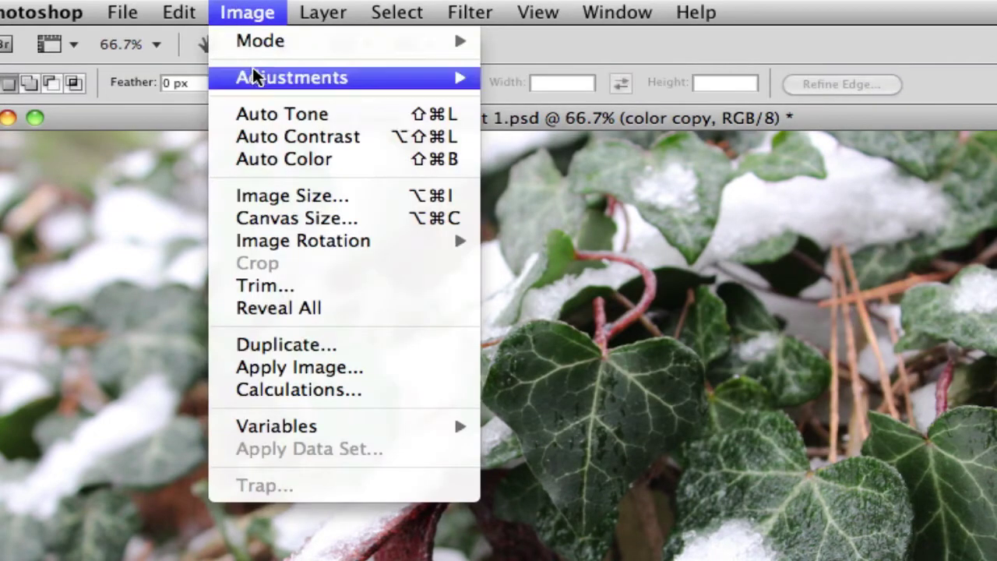
pyautogui.moveTo(257, 78)
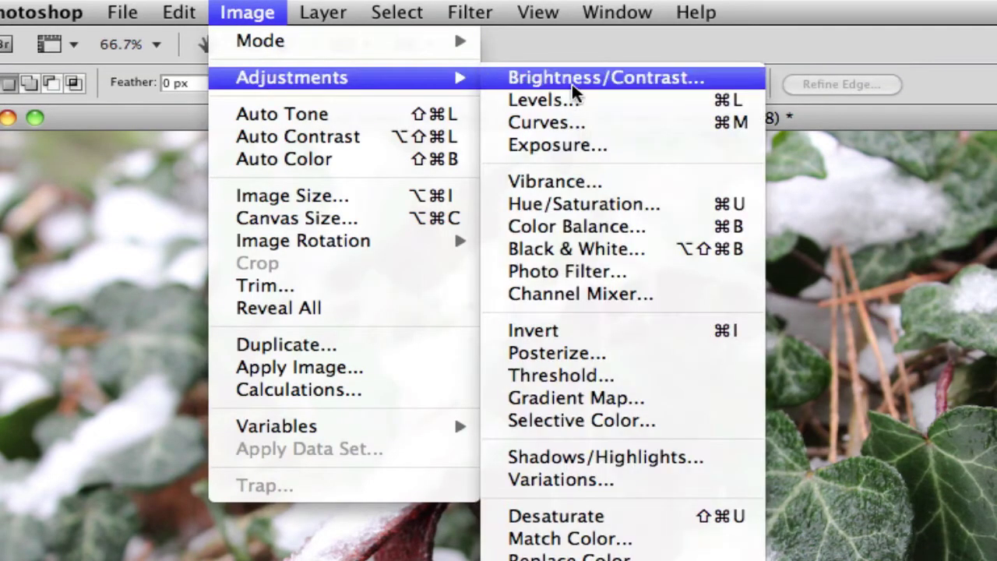
pyautogui.click(559, 125)
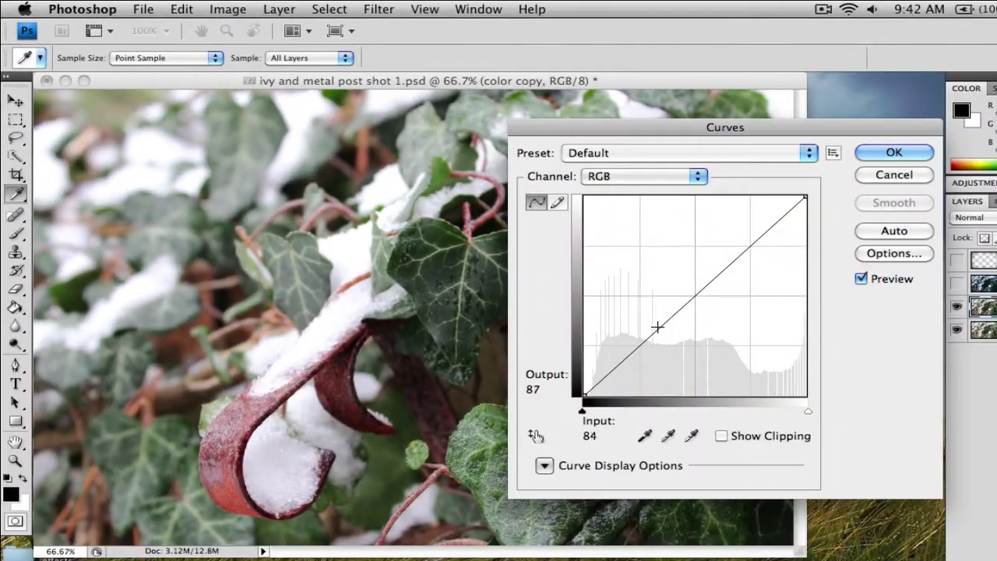
pyautogui.moveTo(657, 327); pyautogui.dragTo(666, 332)
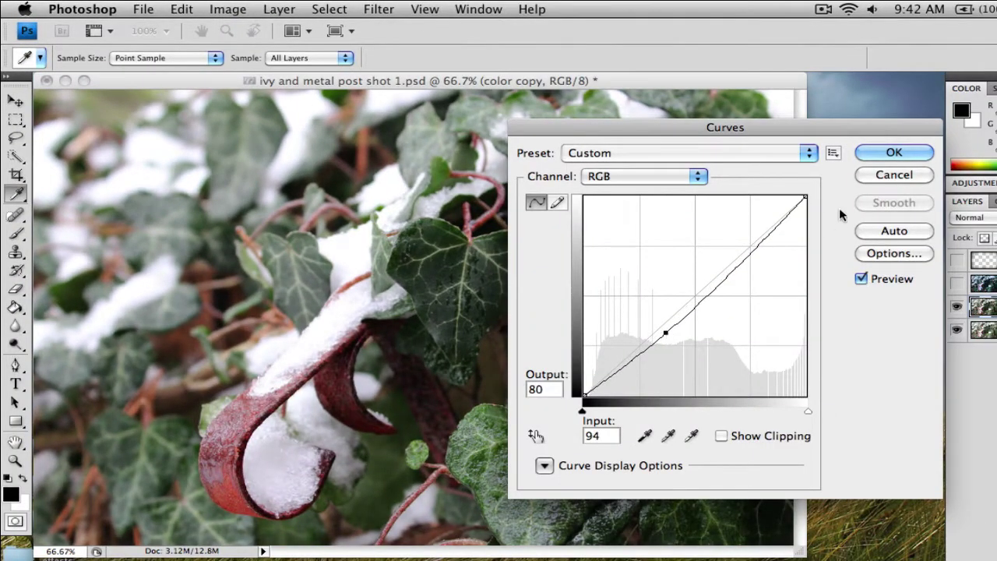
pyautogui.click(881, 156)
# Apply an Exposure adjustment of -0.41, offset -0.0184 and gamma 0.95 to color copy
pyautogui.click(279, 9)
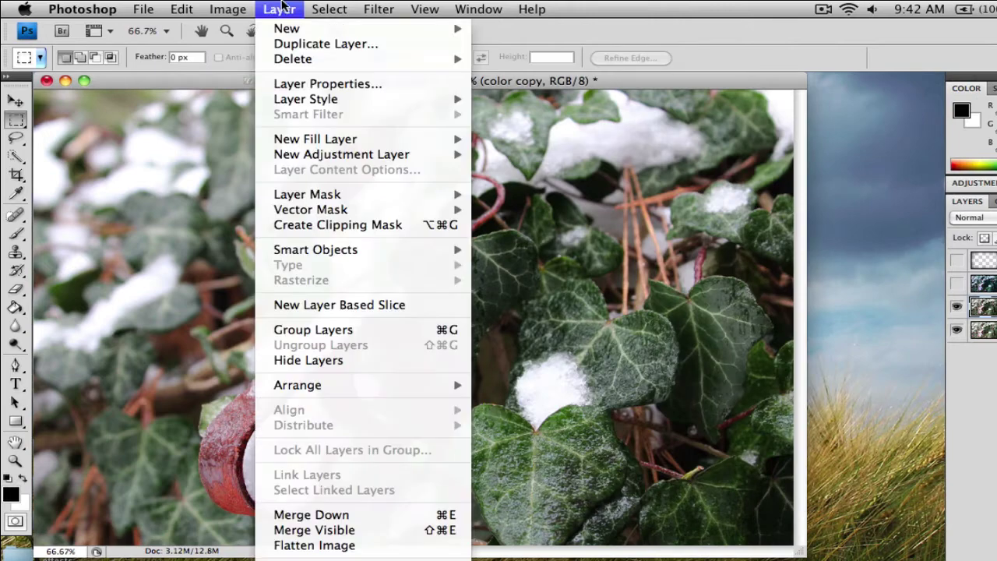
pyautogui.moveTo(234, 51)
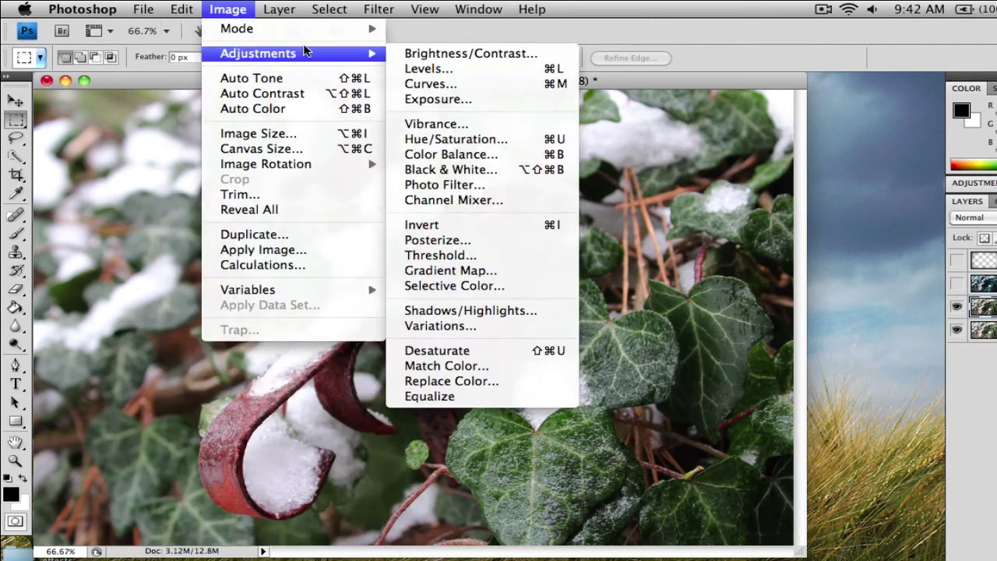
pyautogui.click(440, 99)
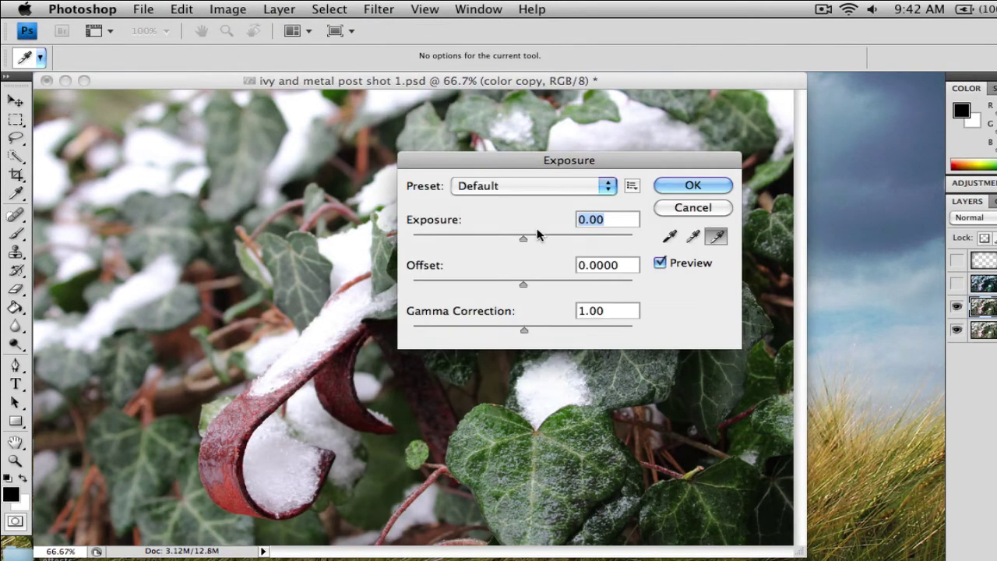
pyautogui.moveTo(521, 239); pyautogui.dragTo(516, 240)
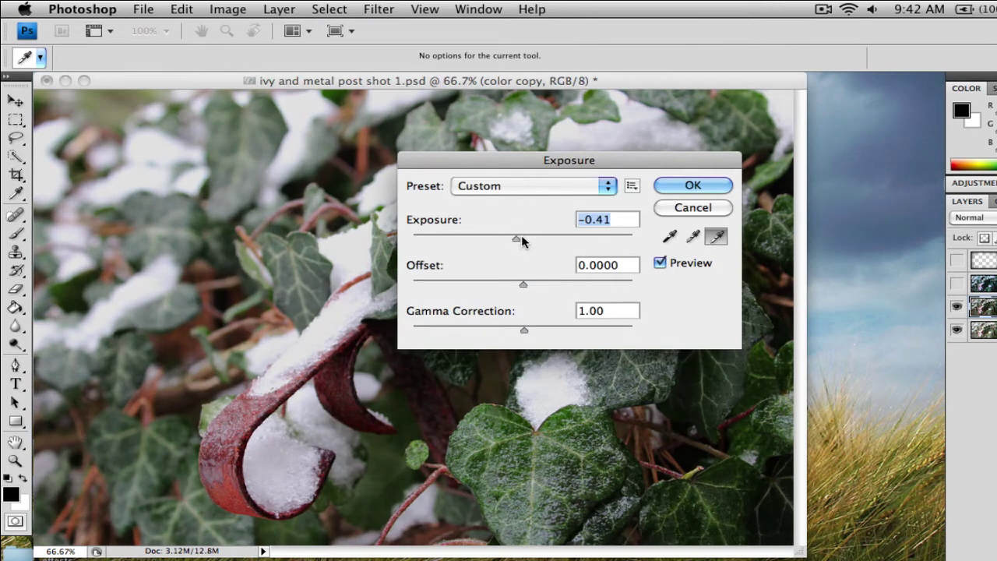
pyautogui.moveTo(523, 284); pyautogui.dragTo(519, 286)
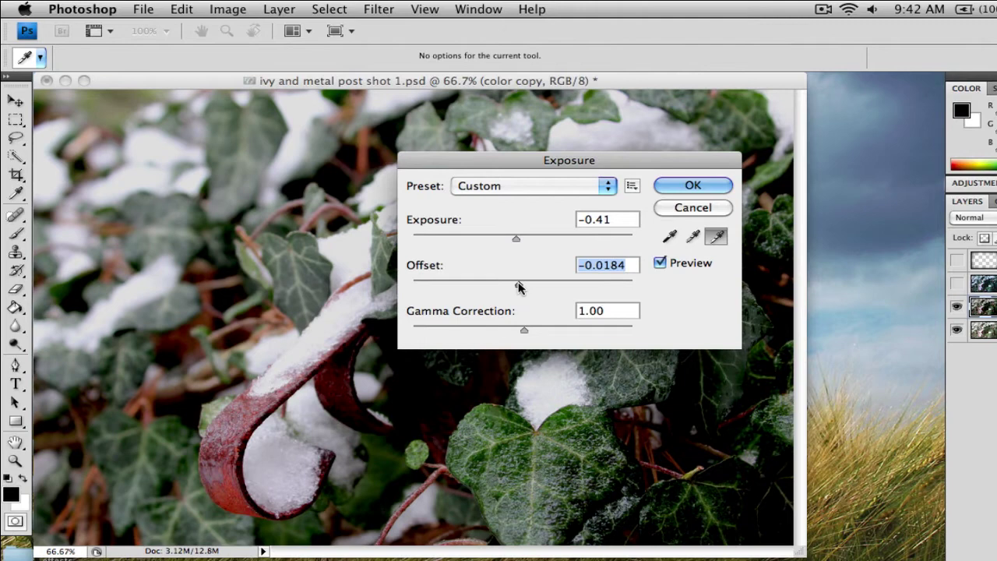
pyautogui.moveTo(524, 331); pyautogui.dragTo(526, 332)
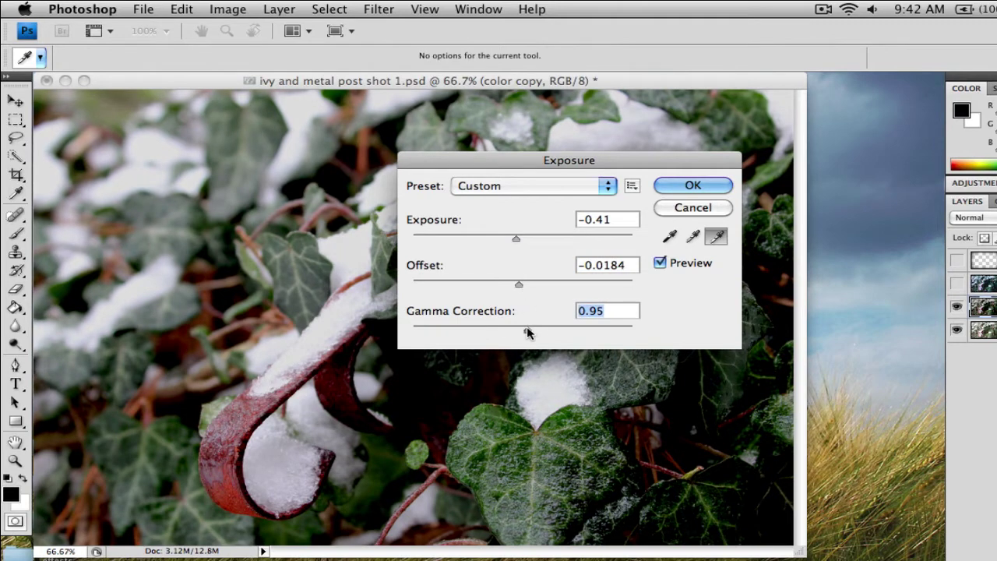
pyautogui.click(692, 185)
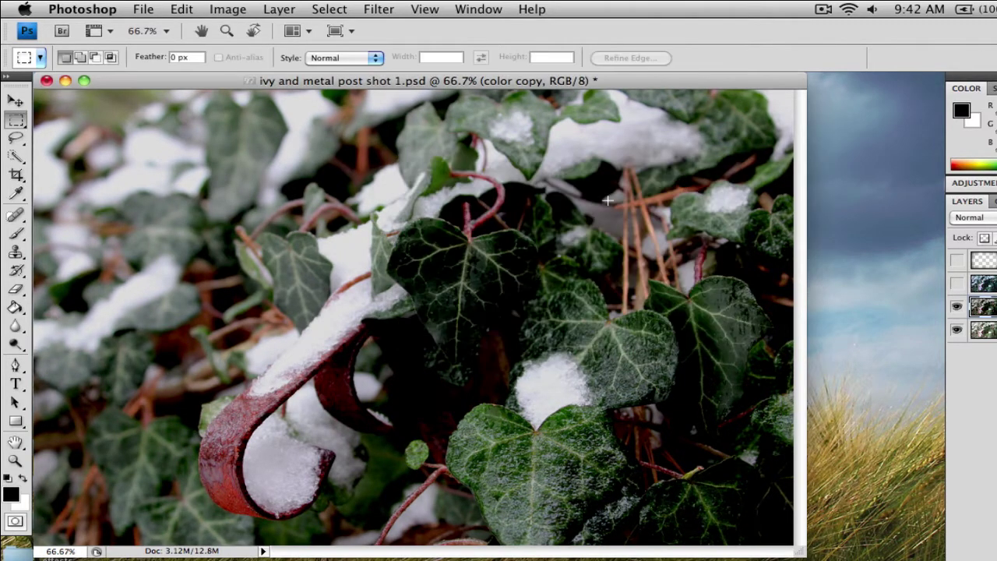
pyautogui.click(292, 8)
pyautogui.moveTo(231, 53)
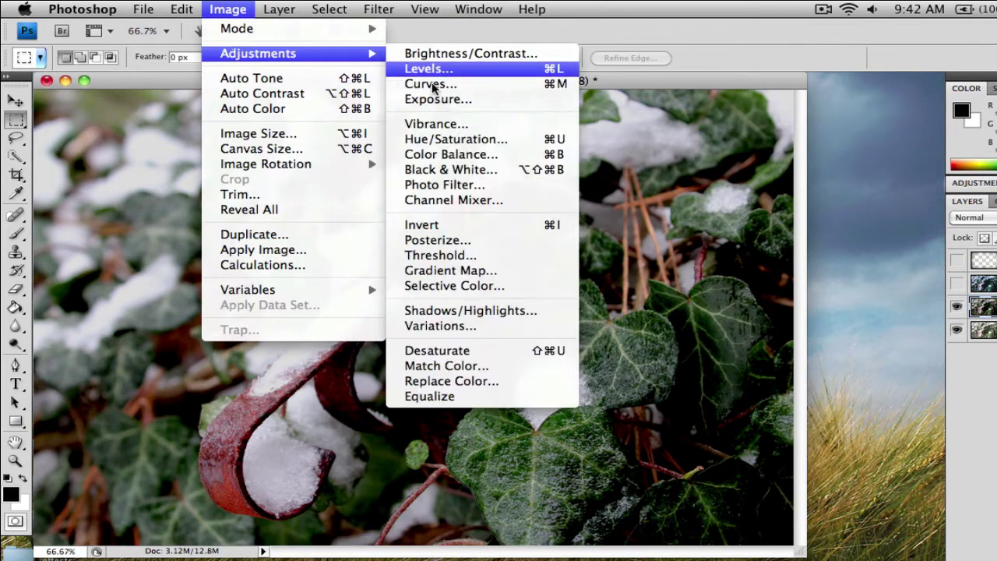
pyautogui.click(451, 126)
pyautogui.moveTo(582, 185); pyautogui.dragTo(613, 188)
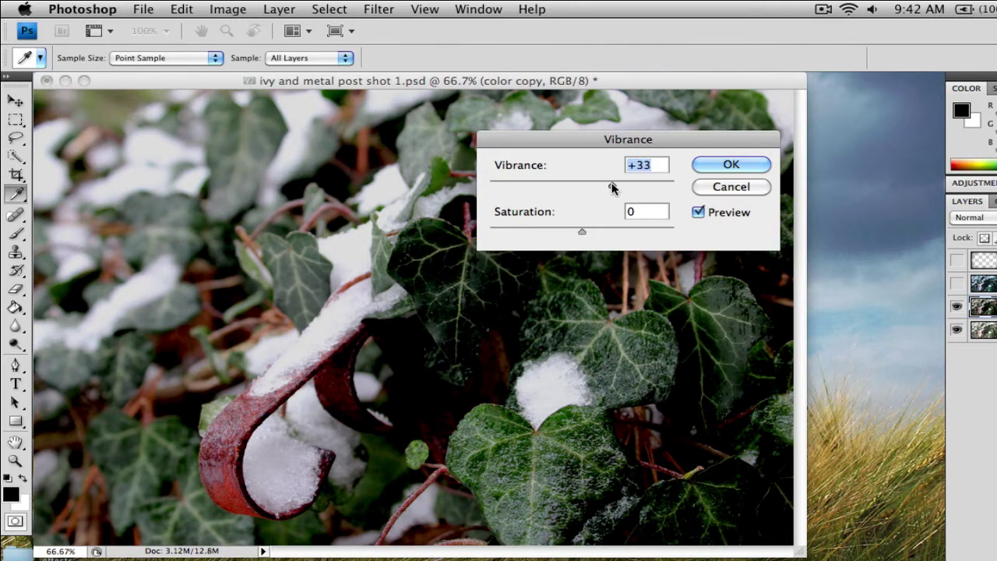
pyautogui.moveTo(581, 231); pyautogui.dragTo(573, 233)
pyautogui.click(748, 164)
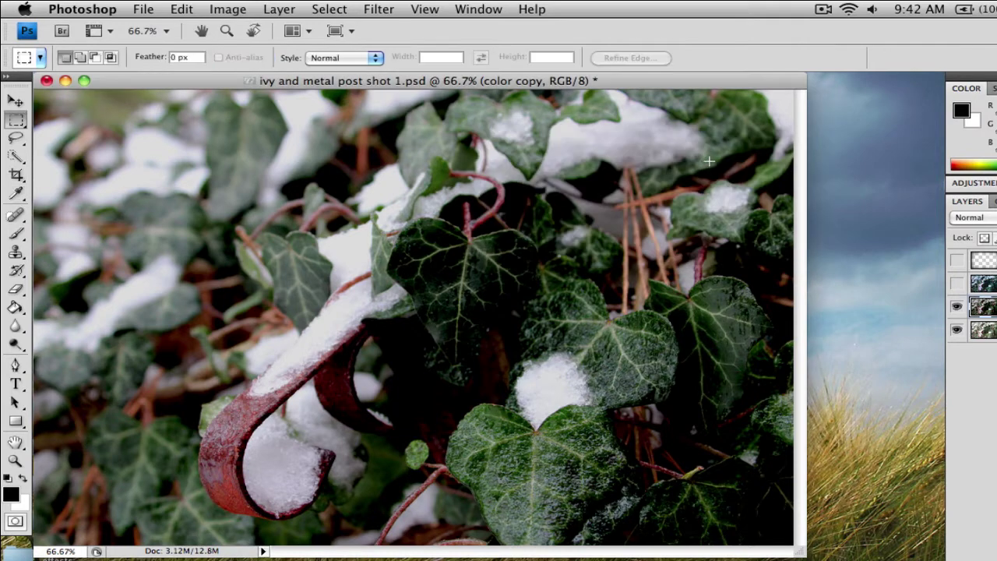
pyautogui.click(955, 307)
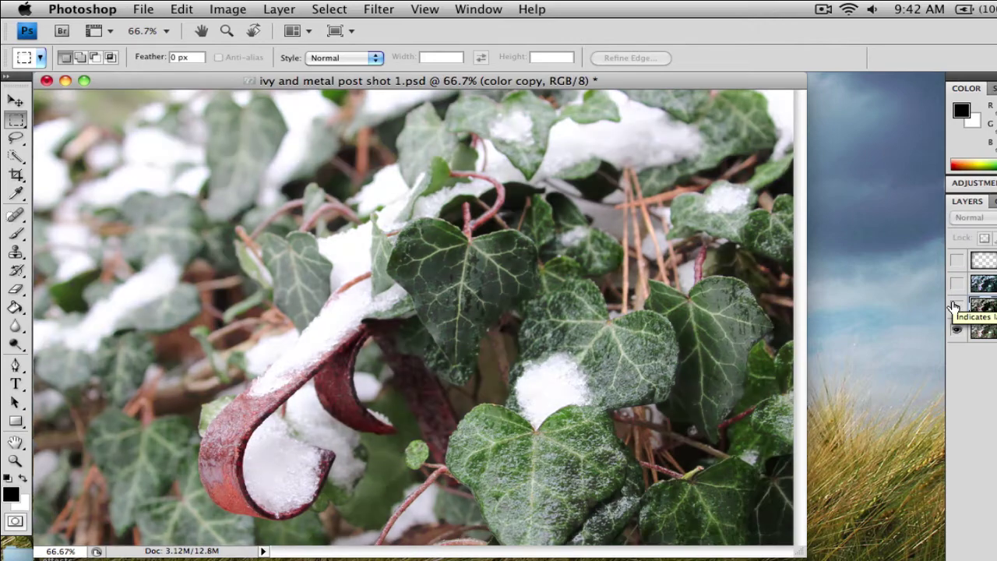
pyautogui.click(955, 307)
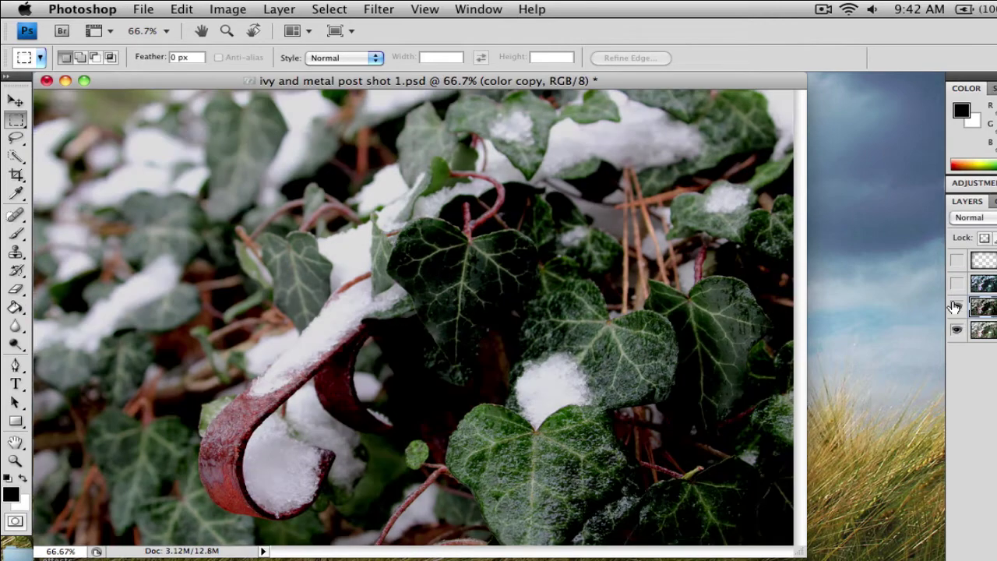
# Apply a midtone Color Balance of -10, +10, +8 to the color copy layer
pyautogui.click(224, 9)
pyautogui.moveTo(249, 53)
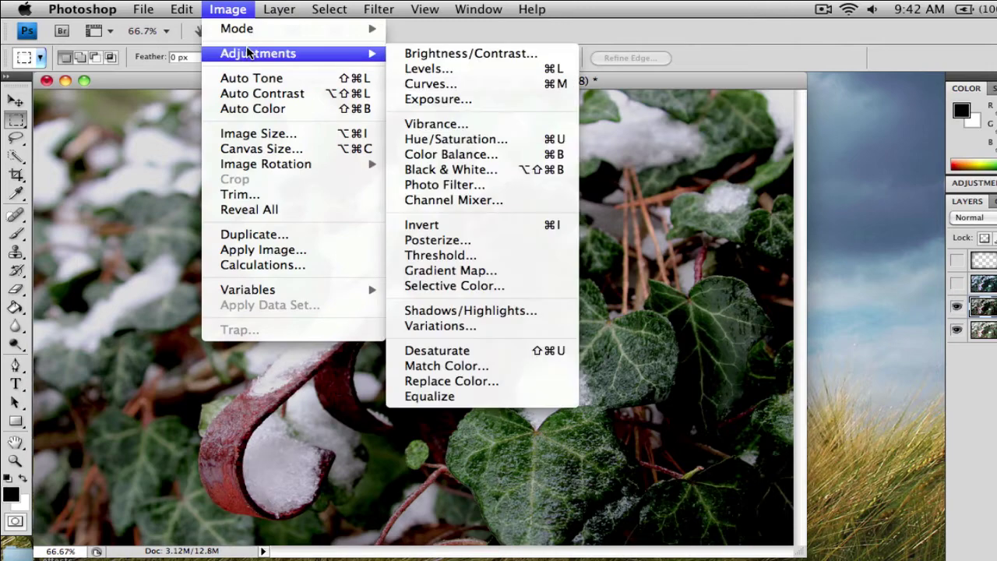
pyautogui.click(456, 154)
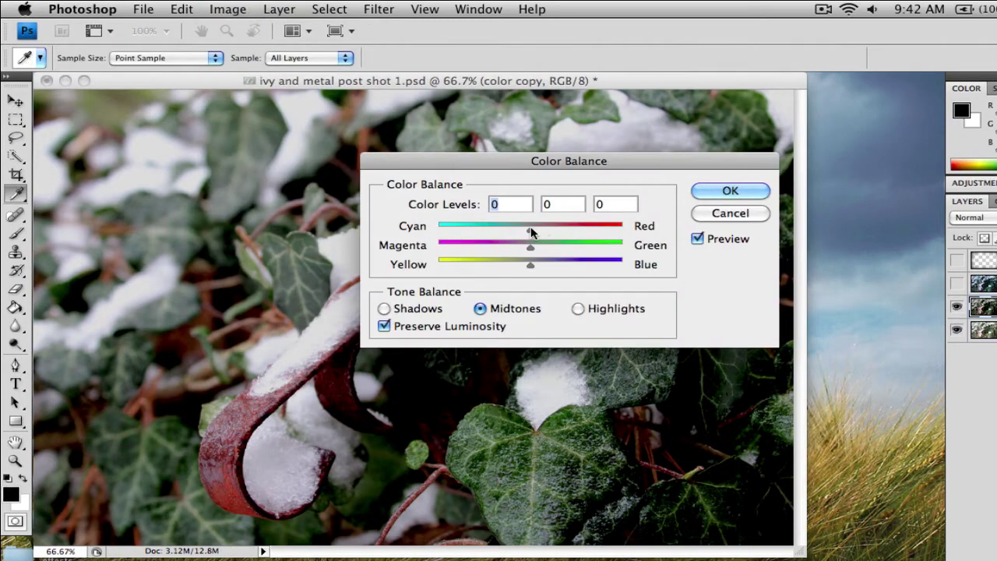
pyautogui.moveTo(530, 228); pyautogui.dragTo(521, 228)
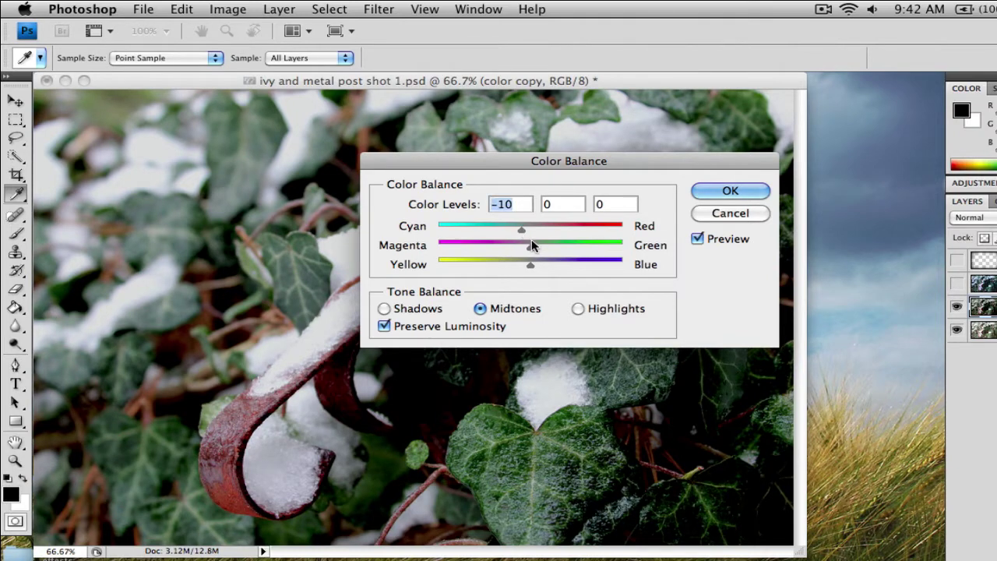
pyautogui.moveTo(531, 243); pyautogui.dragTo(538, 268)
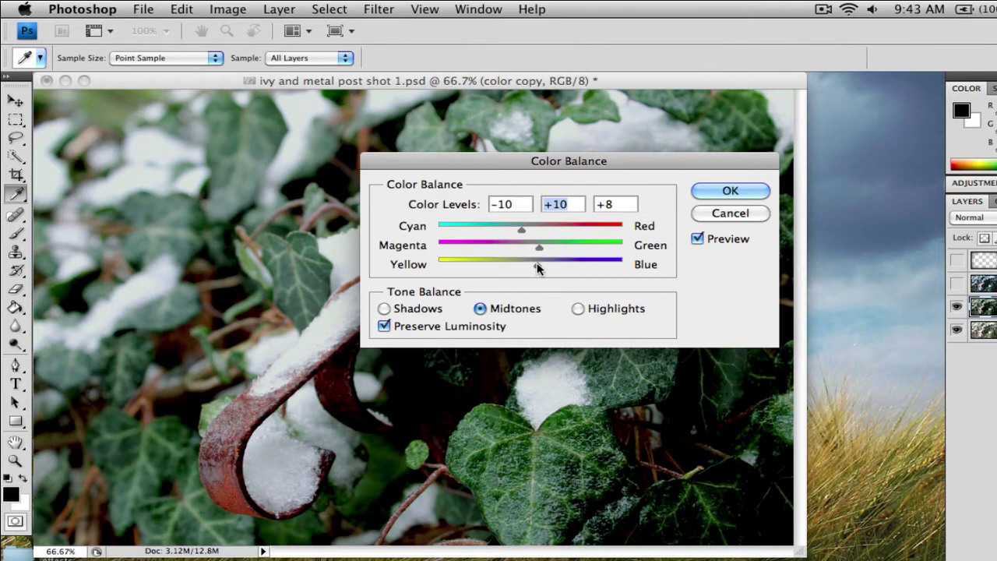
pyautogui.click(718, 193)
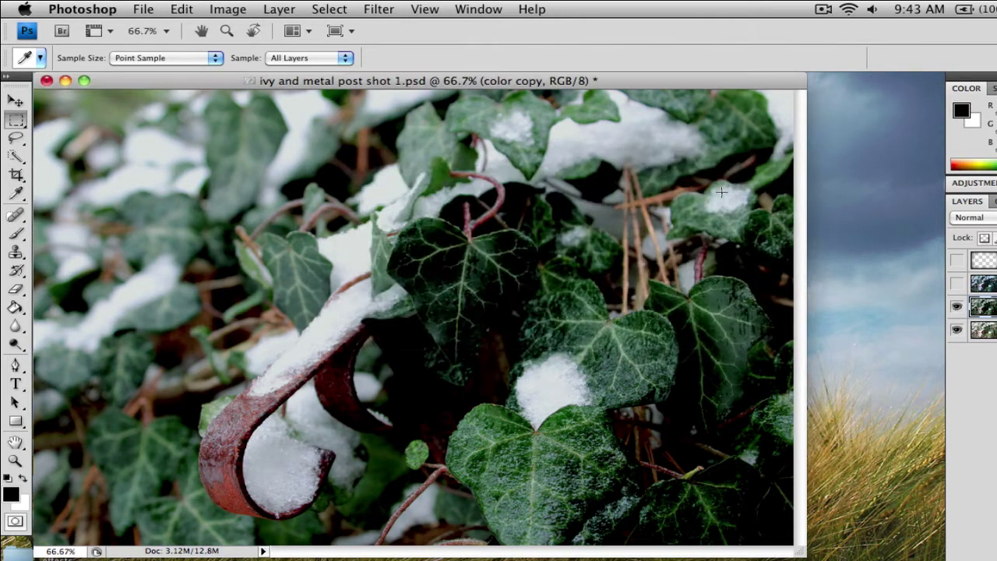
# Toggle the color copy layer off and on to compare the colour-balanced result
pyautogui.press('m')
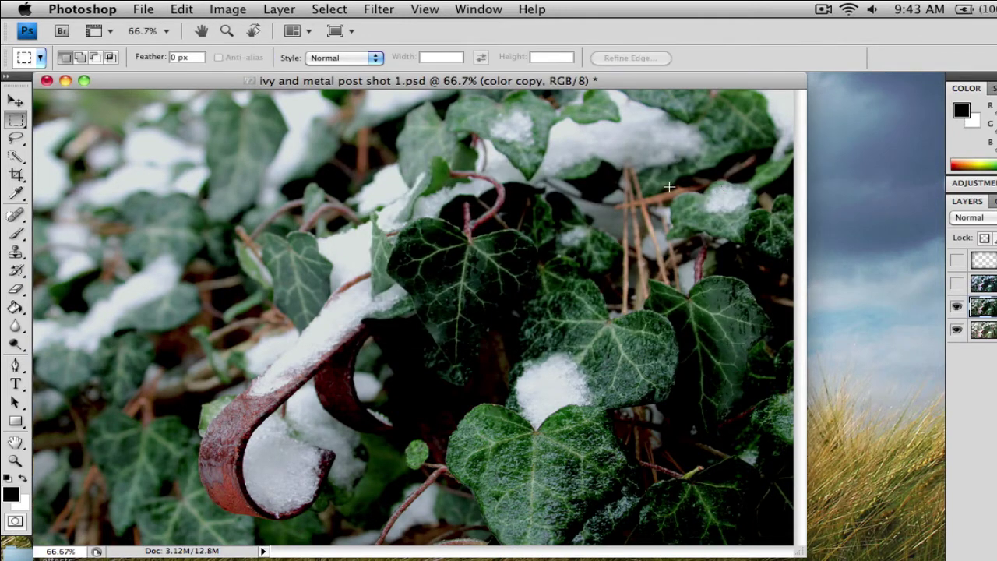
pyautogui.click(957, 309)
pyautogui.click(957, 308)
pyautogui.click(227, 8)
pyautogui.moveTo(242, 53)
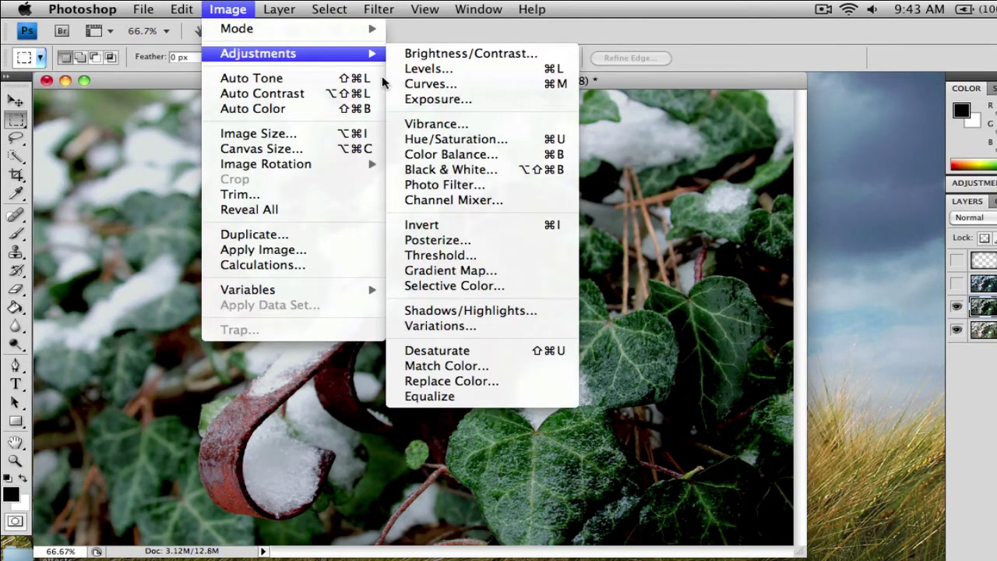
# Apply a Cooling Filter (80) photo filter at 25% density, checking it against the unfiltered preview
pyautogui.click(496, 185)
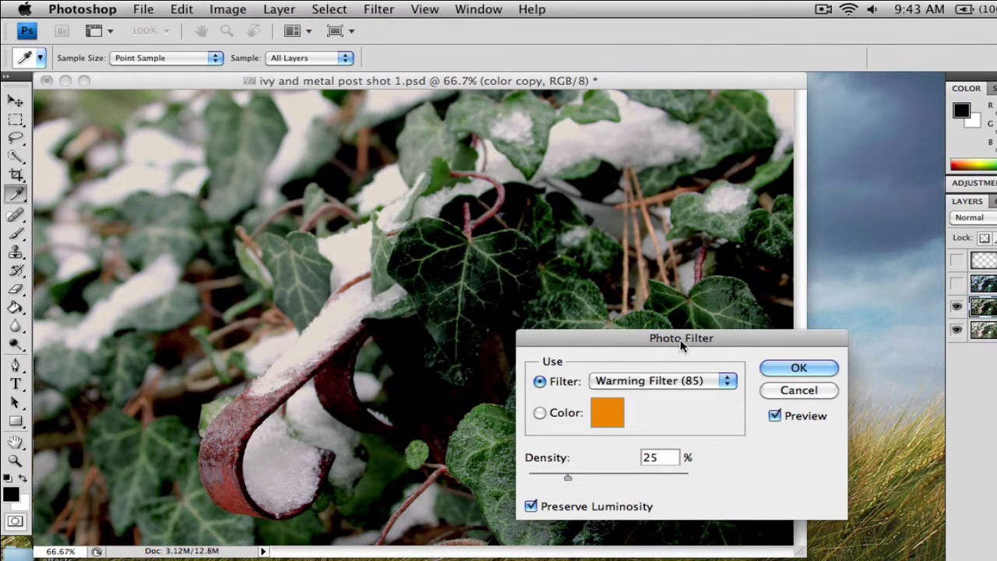
pyautogui.moveTo(683, 339); pyautogui.dragTo(637, 213)
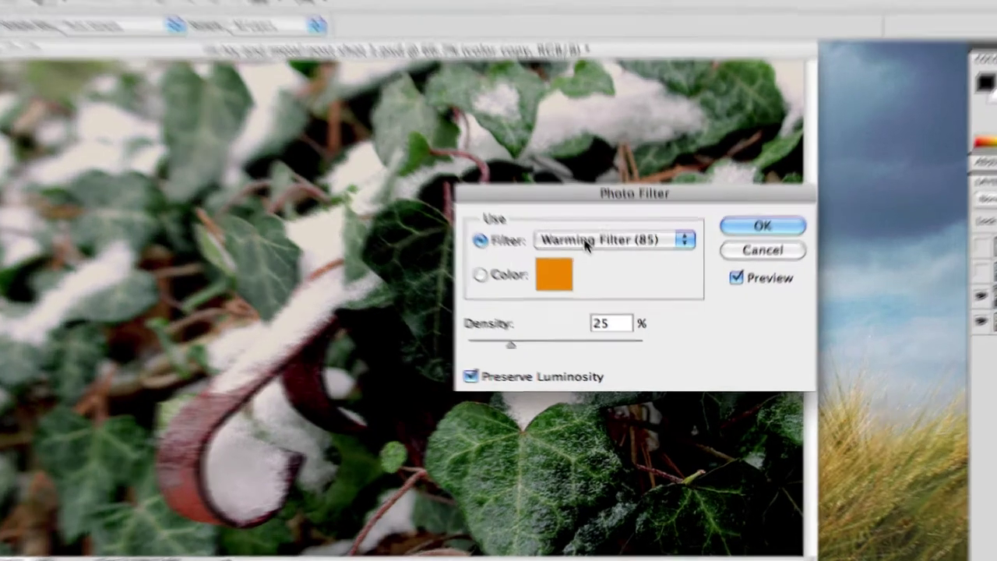
pyautogui.click(590, 256)
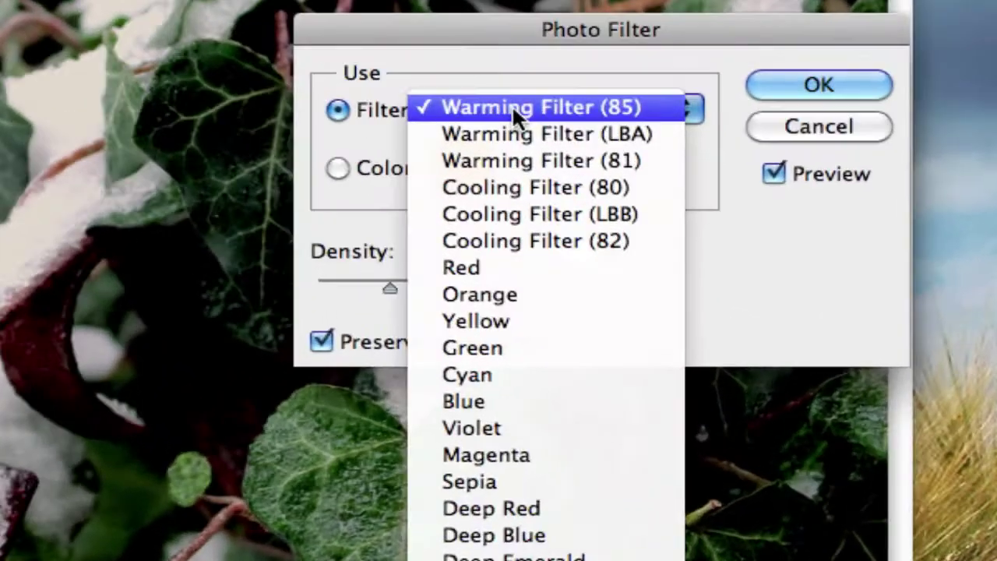
pyautogui.click(548, 187)
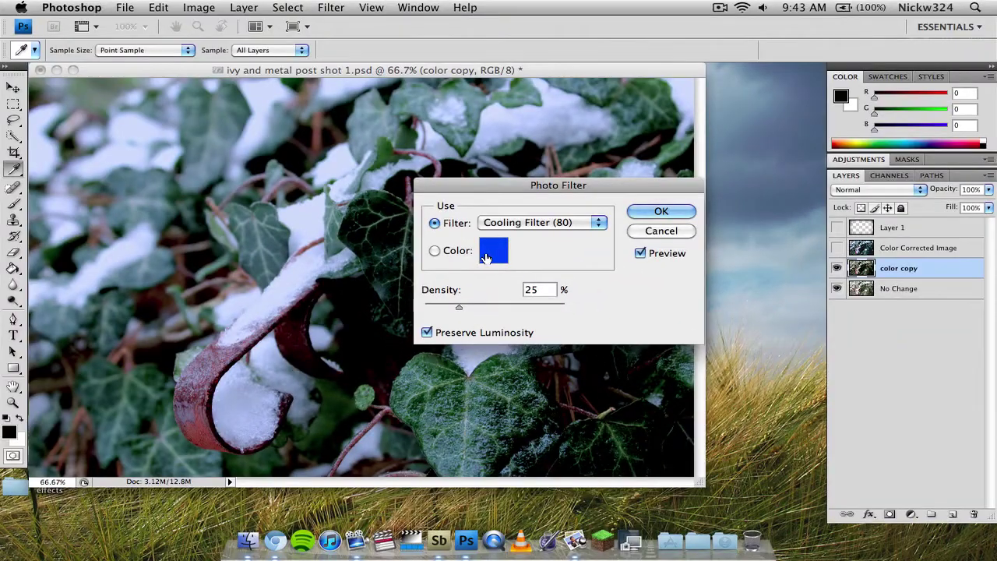
pyautogui.moveTo(485, 194); pyautogui.dragTo(495, 341)
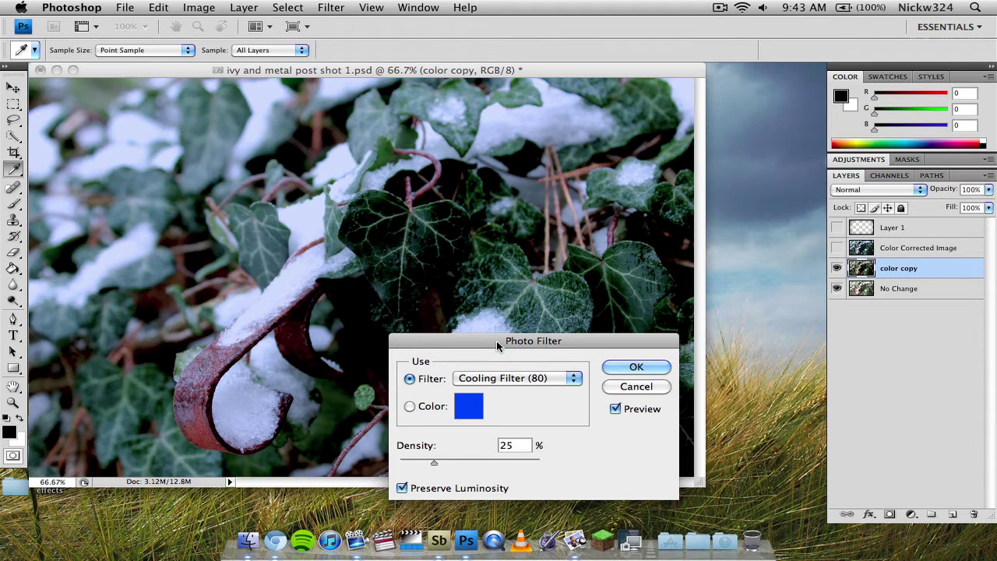
pyautogui.click(615, 409)
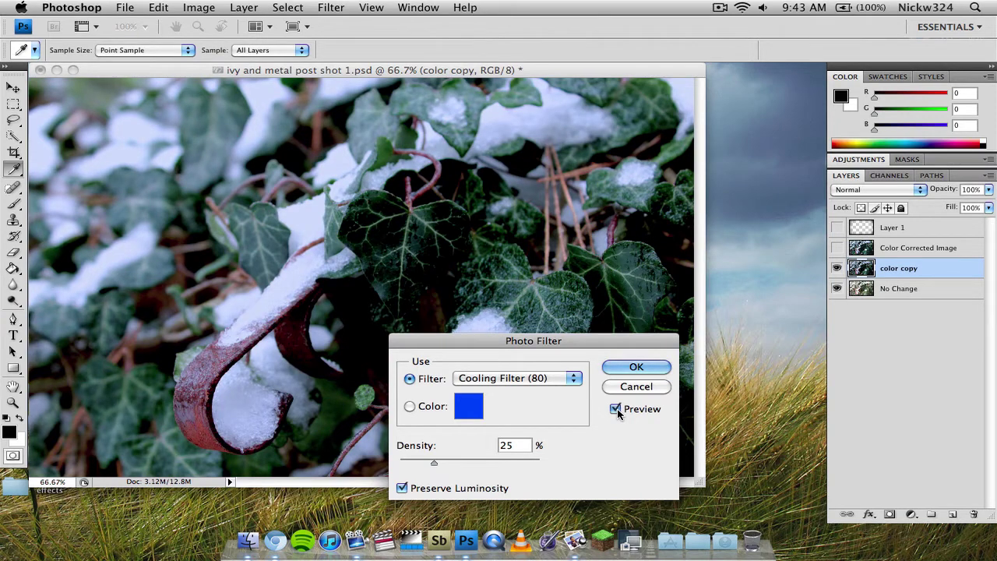
pyautogui.click(615, 408)
pyautogui.click(615, 409)
pyautogui.click(635, 367)
pyautogui.press('m')
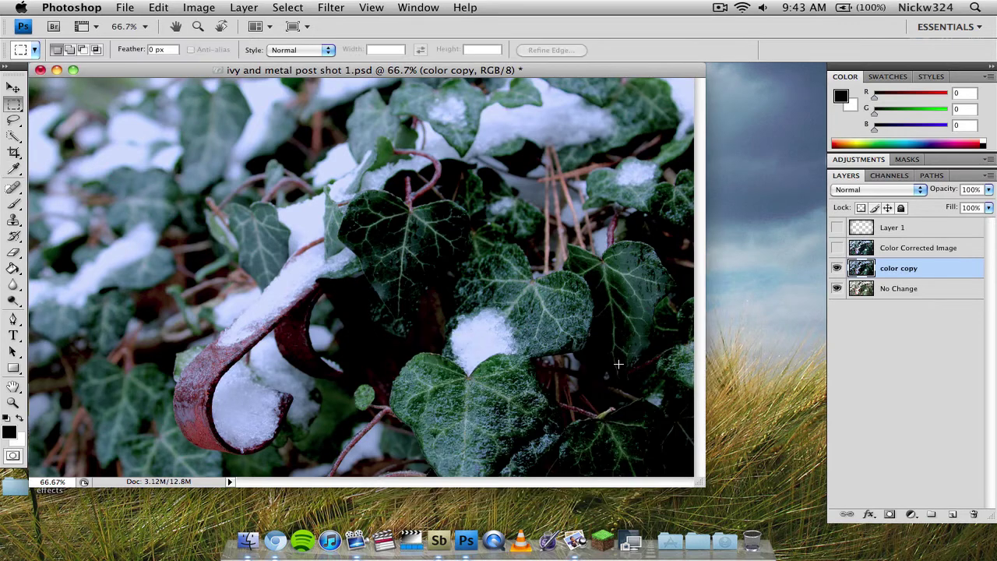
# Hide color copy, No Change and Layer 1, then add Layer 2 filled black with the Paint Bucket
pyautogui.click(836, 268)
pyautogui.click(836, 288)
pyautogui.click(847, 228)
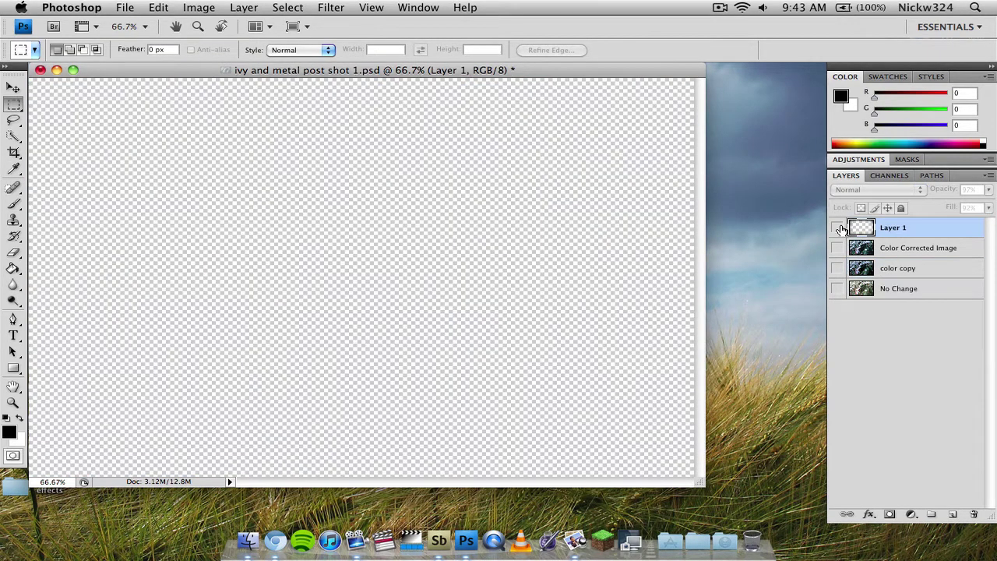
pyautogui.click(836, 227)
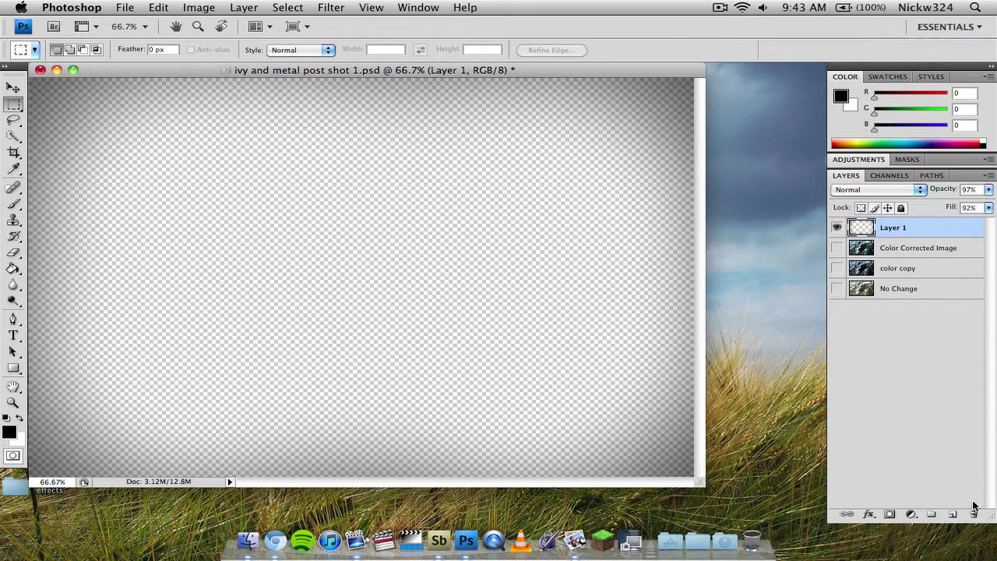
pyautogui.click(951, 514)
pyautogui.click(837, 248)
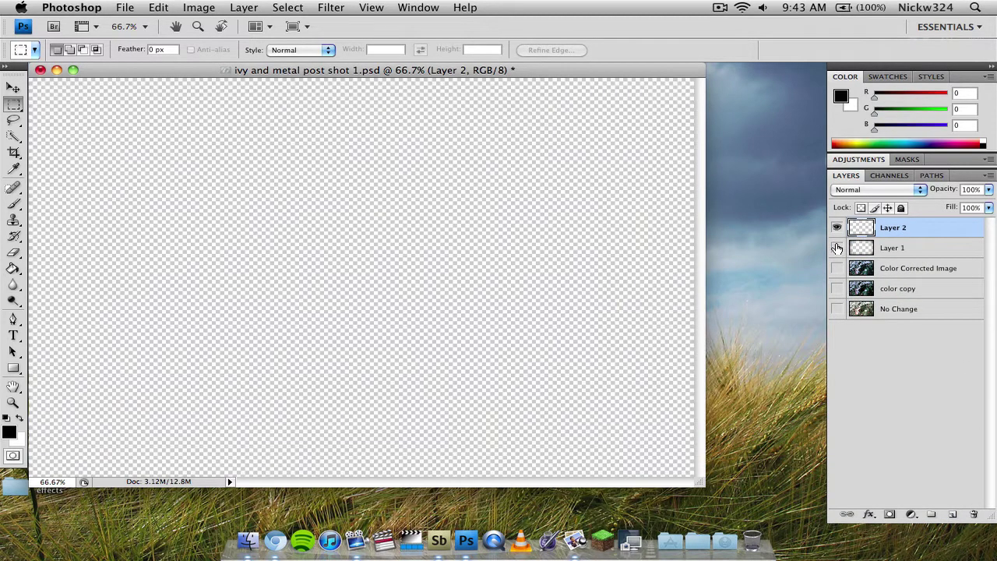
pyautogui.click(13, 267)
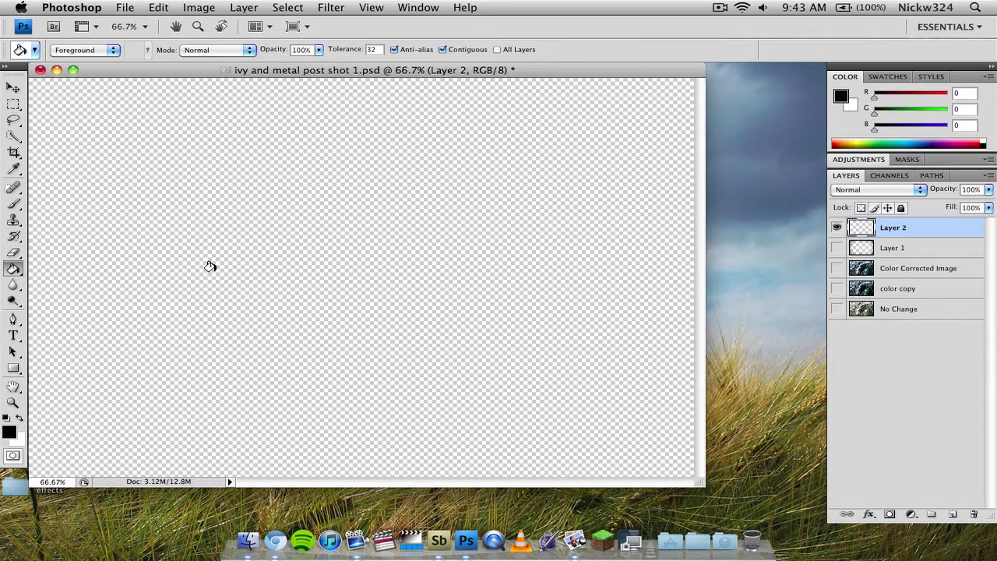
pyautogui.click(209, 266)
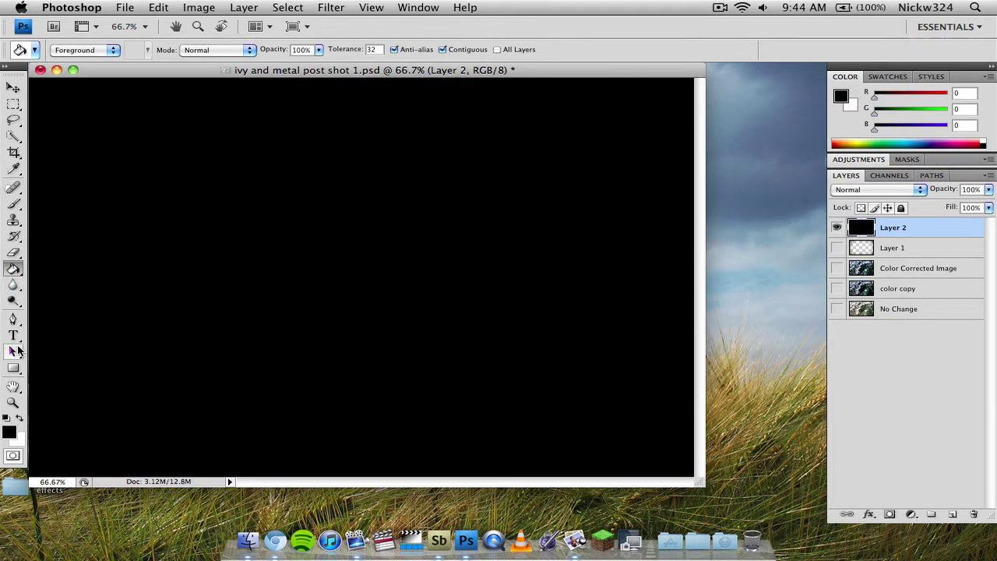
# Erase the middle of black Layer 2 with a 960 px soft eraser brush
pyautogui.click(14, 251)
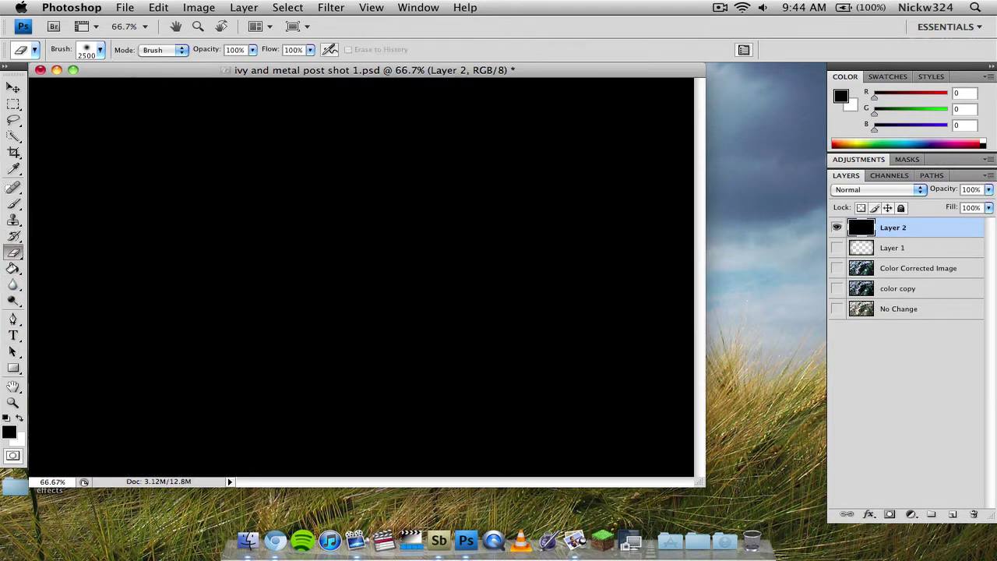
pyautogui.click(95, 50)
pyautogui.moveTo(169, 87); pyautogui.dragTo(162, 87)
pyautogui.press('Return')
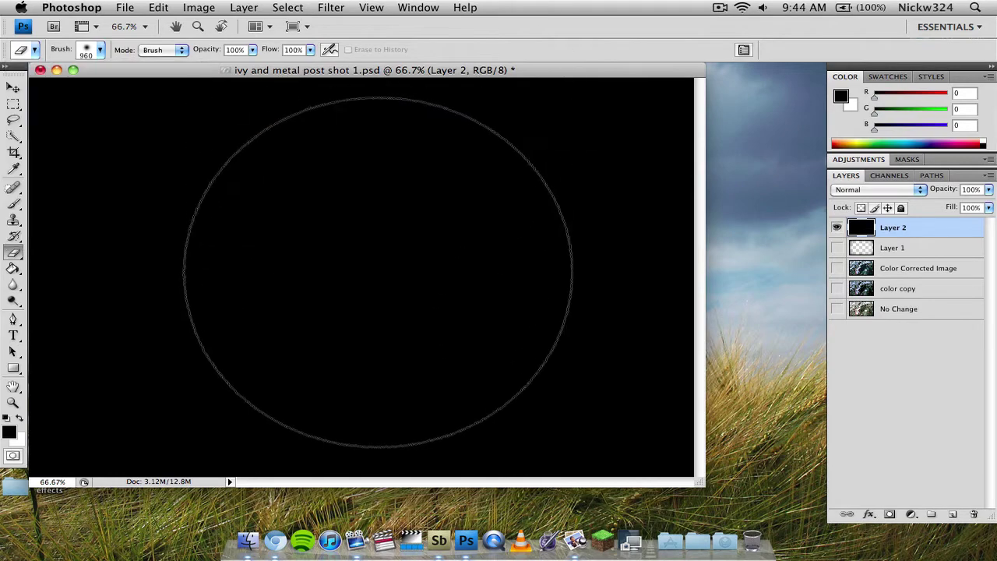
pyautogui.click(366, 269)
pyautogui.click(315, 292)
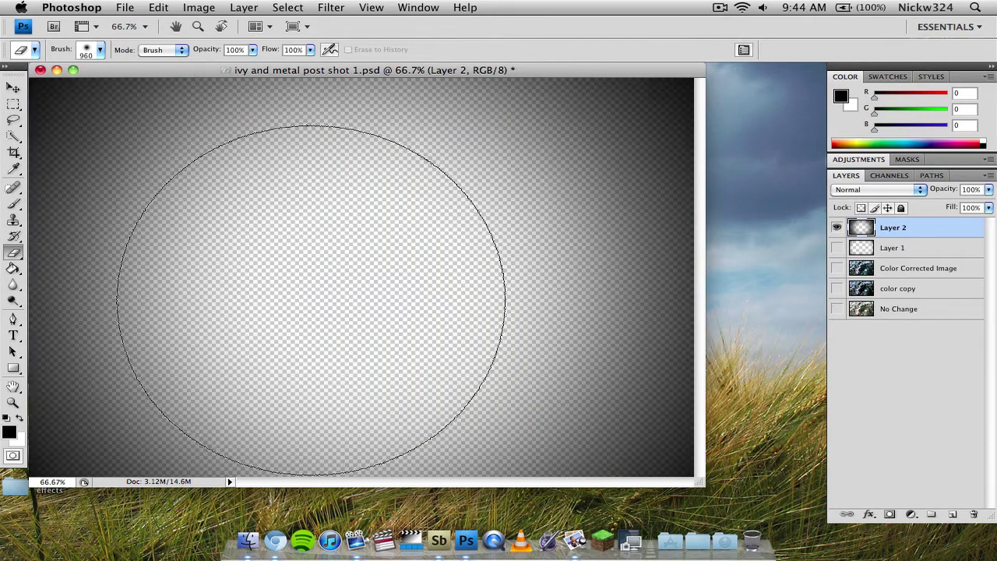
pyautogui.click(459, 308)
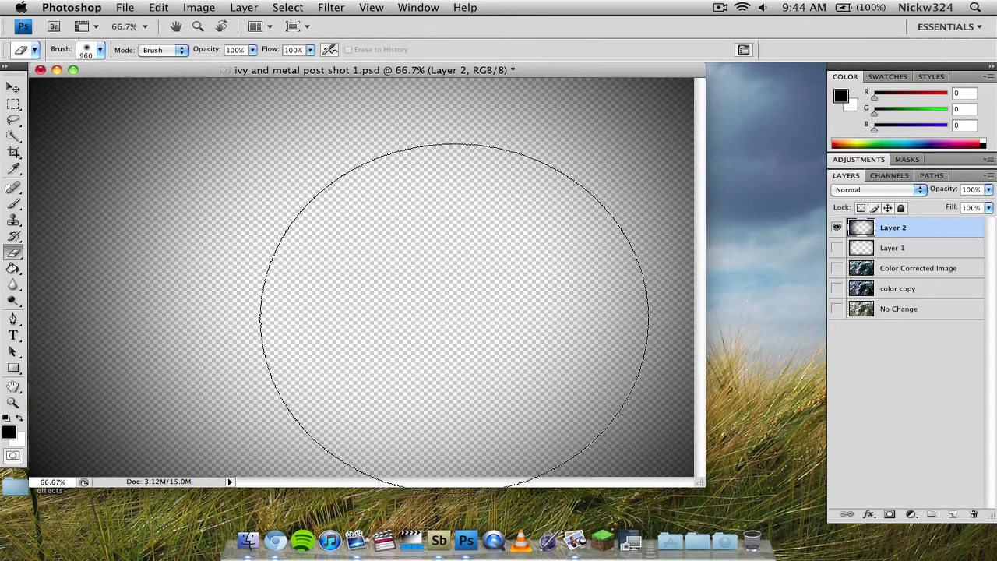
pyautogui.click(13, 87)
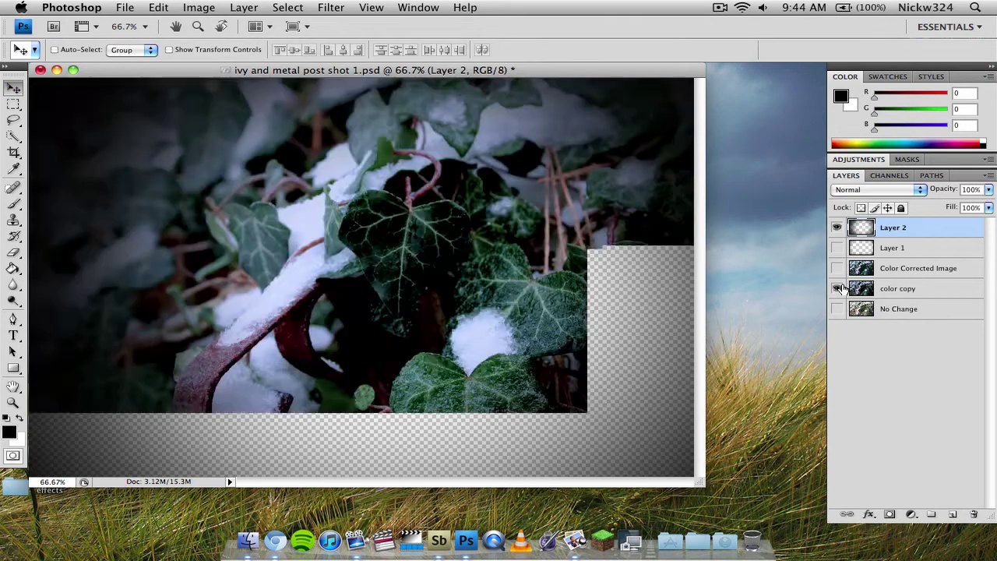
# Show color copy, erase more black from Layer 2's left side, and toggle Layer 2 to compare
pyautogui.click(837, 288)
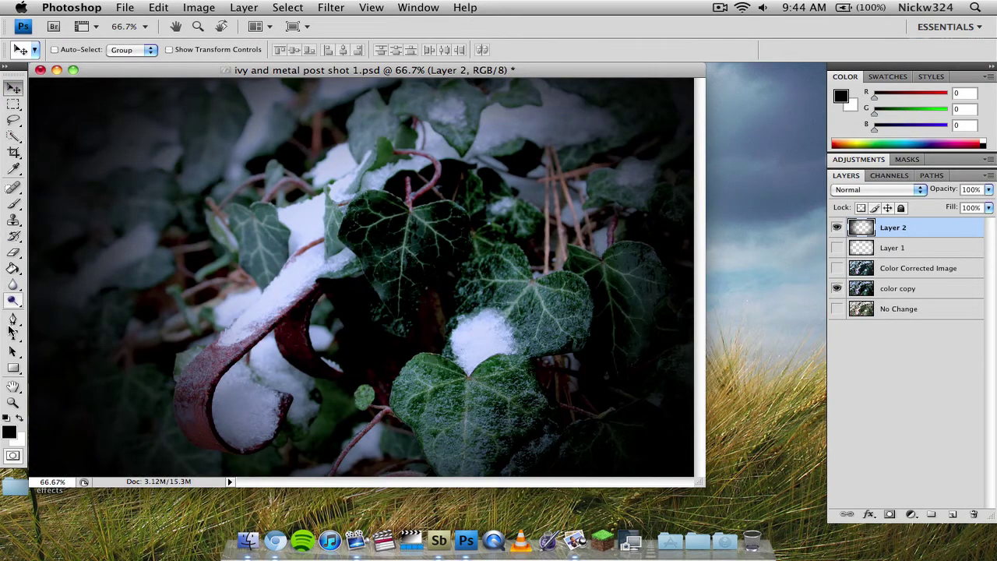
pyautogui.click(14, 251)
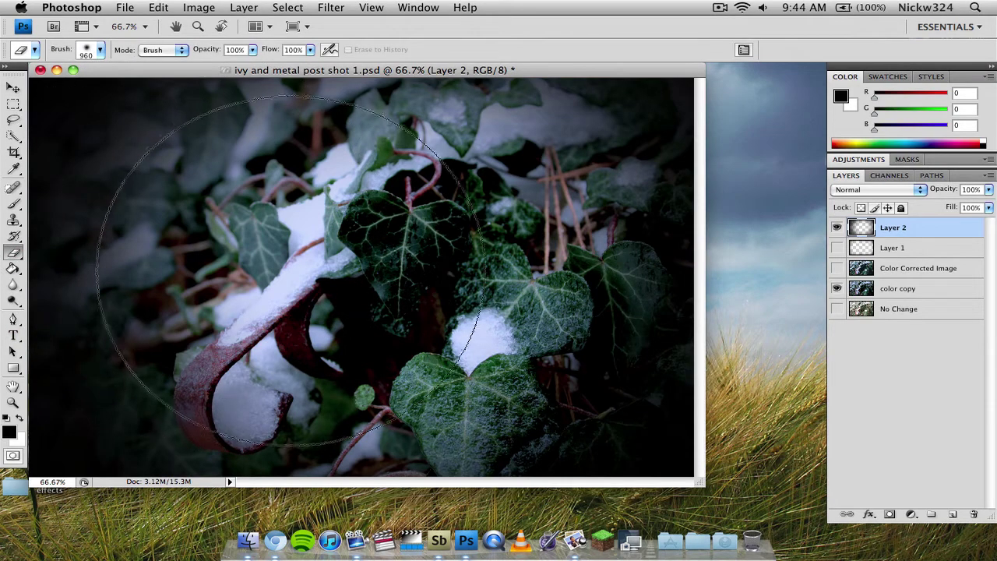
pyautogui.moveTo(292, 271)
pyautogui.mouseDown()
pyautogui.moveTo(202, 257)
pyautogui.moveTo(179, 179)
pyautogui.moveTo(194, 343)
pyautogui.moveTo(358, 277)
pyautogui.moveTo(389, 280)
pyautogui.moveTo(483, 234)
pyautogui.moveTo(483, 257)
pyautogui.moveTo(444, 302)
pyautogui.moveTo(468, 280)
pyautogui.moveTo(421, 304)
pyautogui.moveTo(253, 312)
pyautogui.mouseUp()
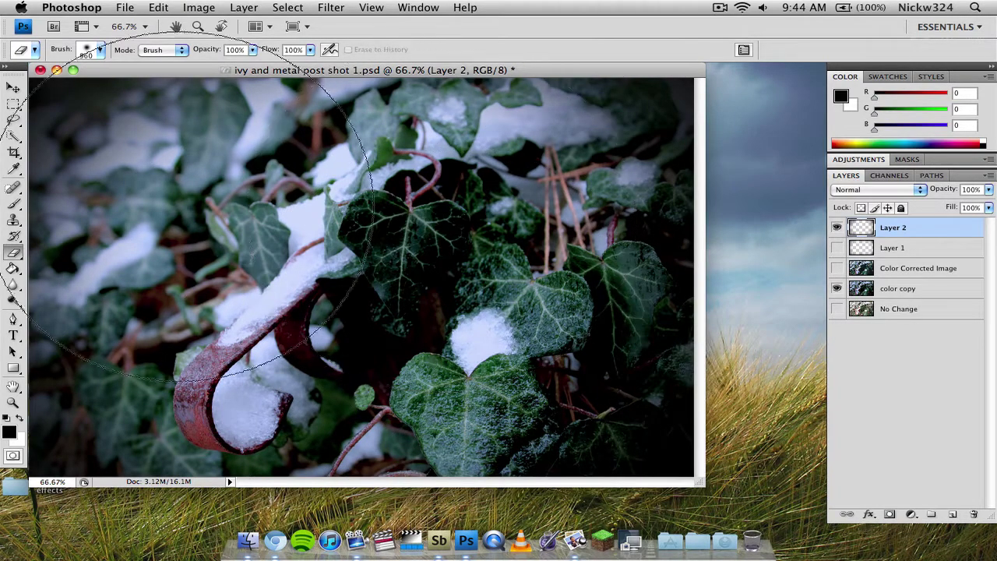
pyautogui.click(13, 87)
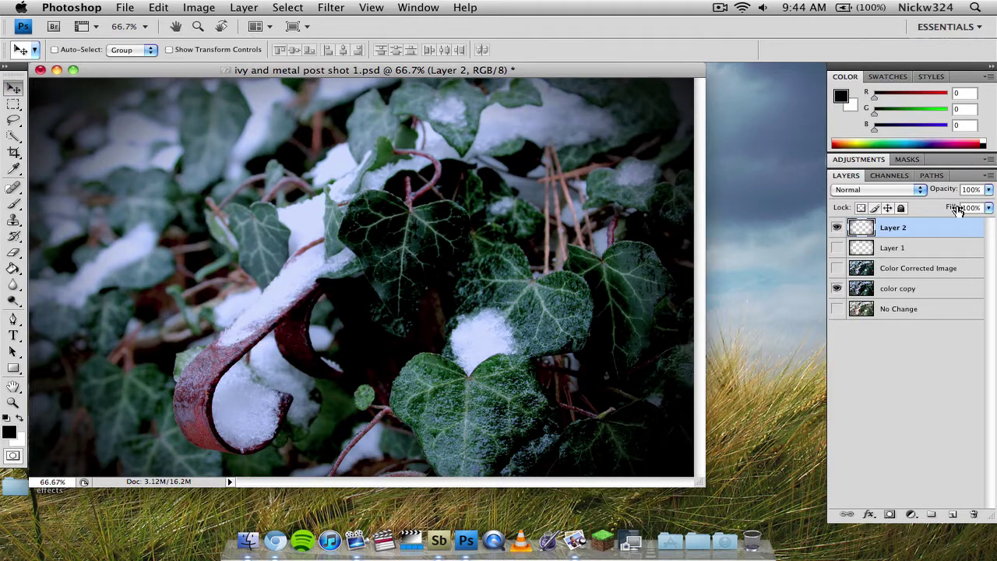
pyautogui.click(836, 227)
pyautogui.click(836, 227)
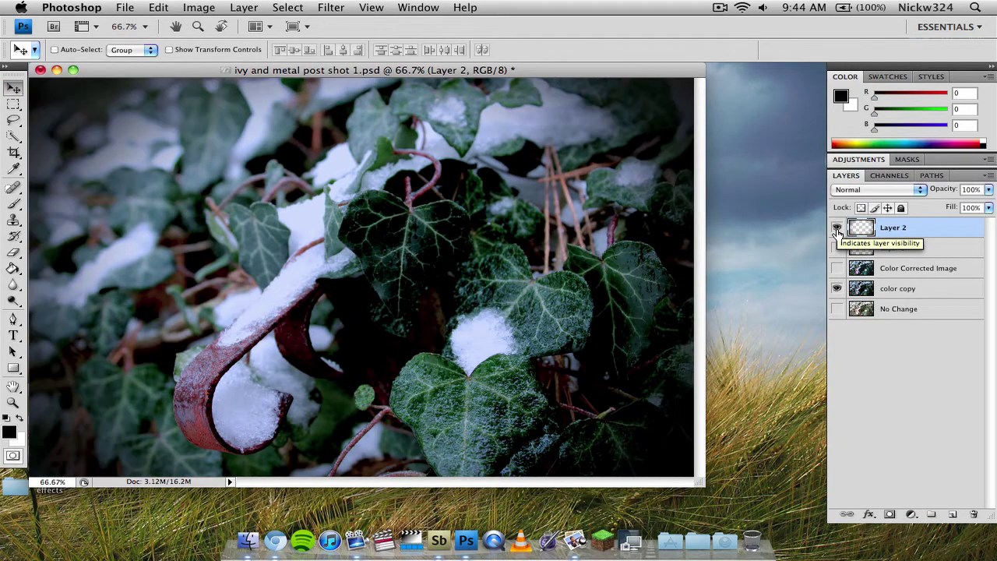